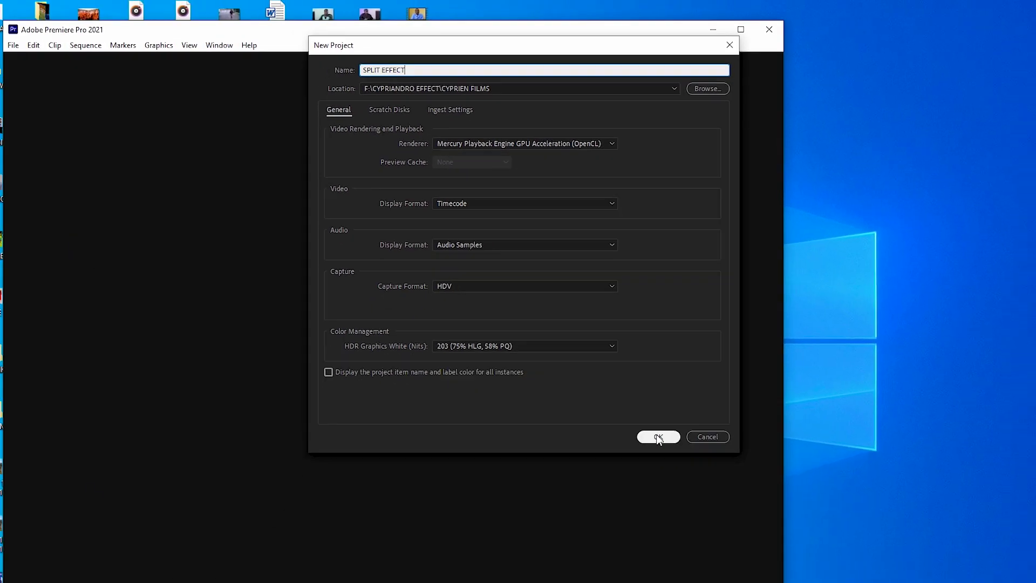
Create the project named SPLIT EFFECT, maximize its window and widen the Project panel slightly.
{"action": "left_click", "coordinate": [656, 435]}
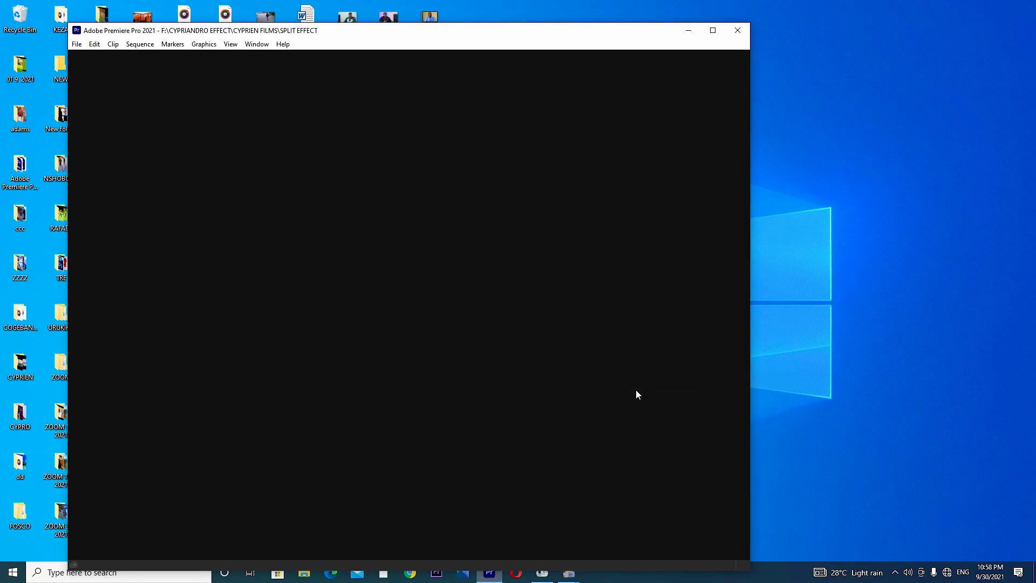
{"action": "left_click", "coordinate": [713, 31]}
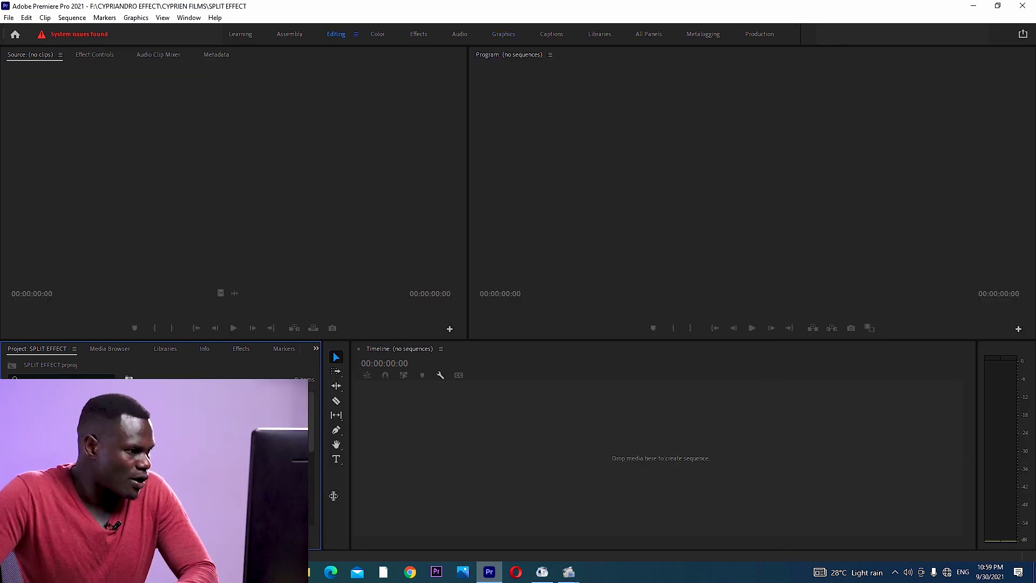
{"action": "left_click_drag", "start_coordinate": [334, 496], "coordinate": [334, 494]}
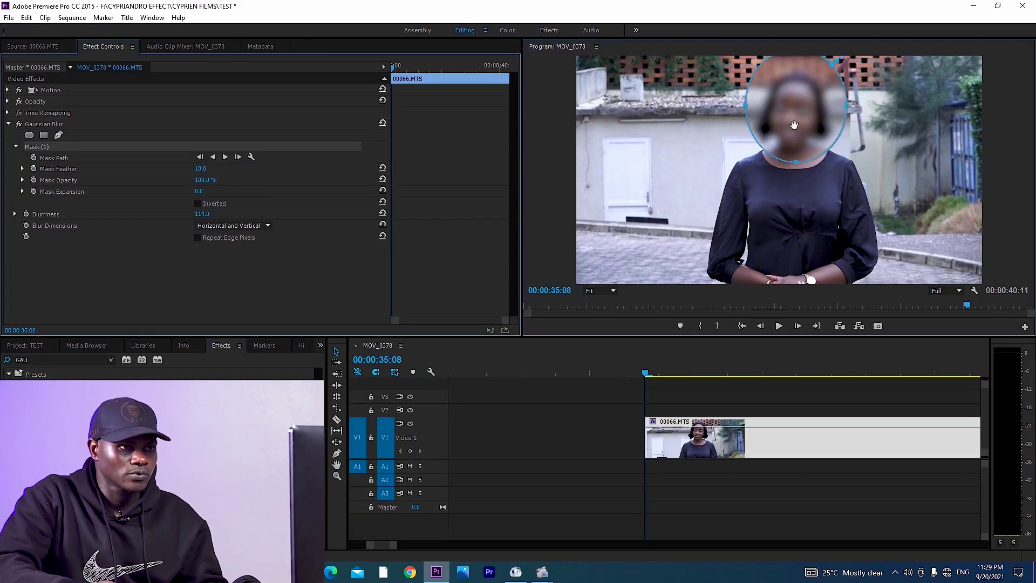
In the TEST project, fit the Gaussian Blur ellipse mask closely around the woman's face and increase its mask feather.
{"action": "left_click_drag", "start_coordinate": [790, 75], "coordinate": [783, 68]}
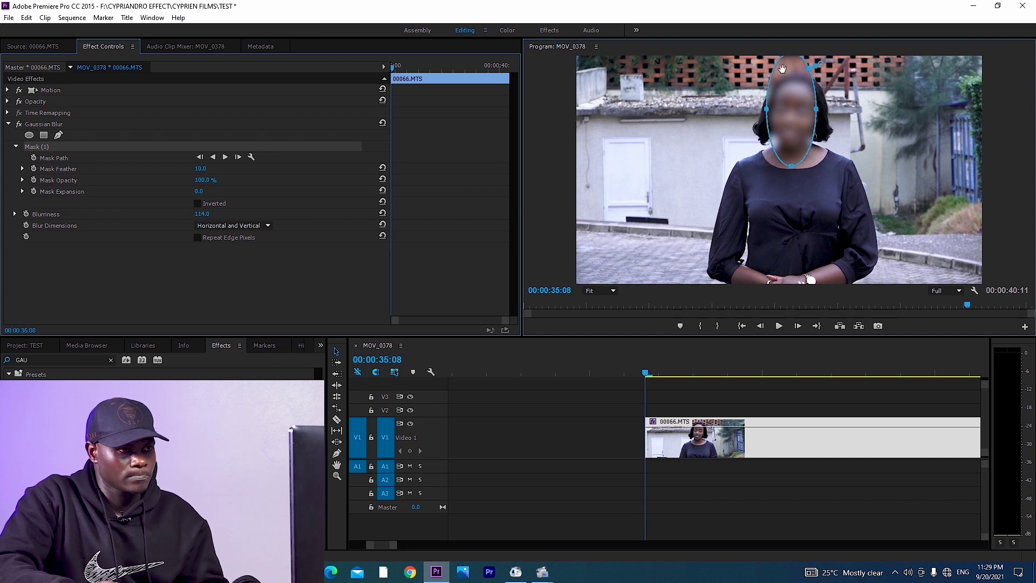
{"action": "left_click", "coordinate": [600, 290]}
{"action": "left_click", "coordinate": [599, 342]}
{"action": "left_click_drag", "start_coordinate": [816, 84], "coordinate": [816, 59]}
{"action": "left_click", "coordinate": [607, 290]}
{"action": "left_click", "coordinate": [607, 303]}
{"action": "left_click_drag", "start_coordinate": [799, 127], "coordinate": [798, 80]}
{"action": "left_click_drag", "start_coordinate": [773, 115], "coordinate": [771, 115]}
{"action": "left_click_drag", "start_coordinate": [823, 115], "coordinate": [816, 115]}
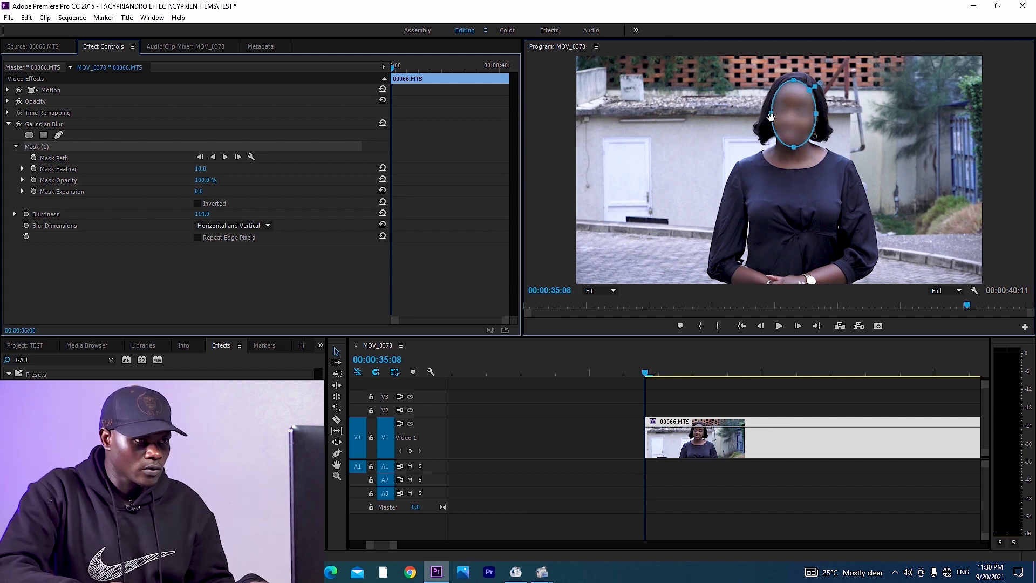
{"action": "left_click_drag", "start_coordinate": [200, 169], "coordinate": [207, 170]}
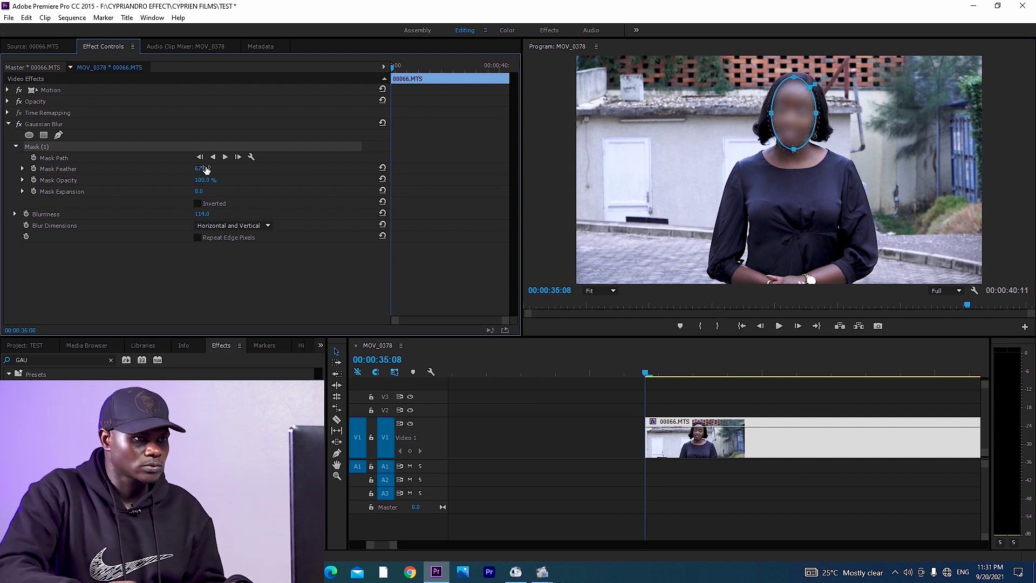
{"action": "left_click", "coordinate": [207, 169]}
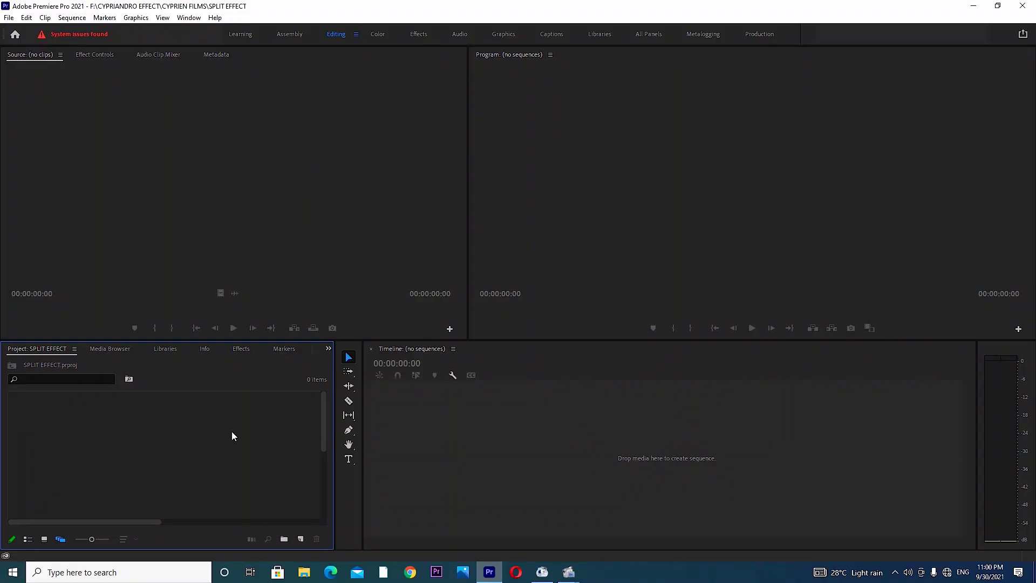
Import clips 00064 and 00065 from the TYPES OF SHOT folder into the SPLIT EFFECT project.
{"action": "double_click", "coordinate": [156, 461]}
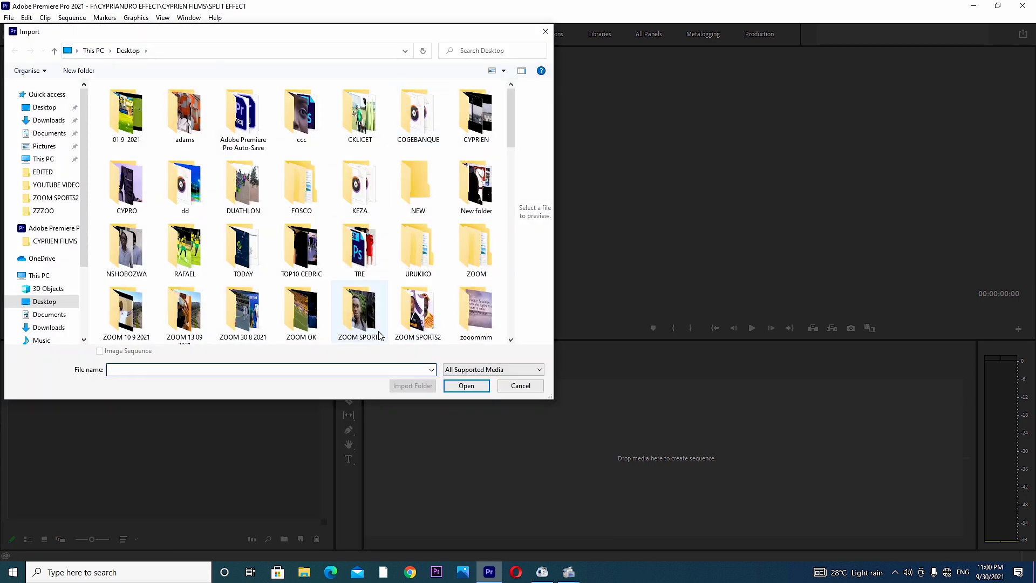
{"action": "scroll", "coordinate": [376, 330], "scroll_direction": "down", "scroll_amount": 4}
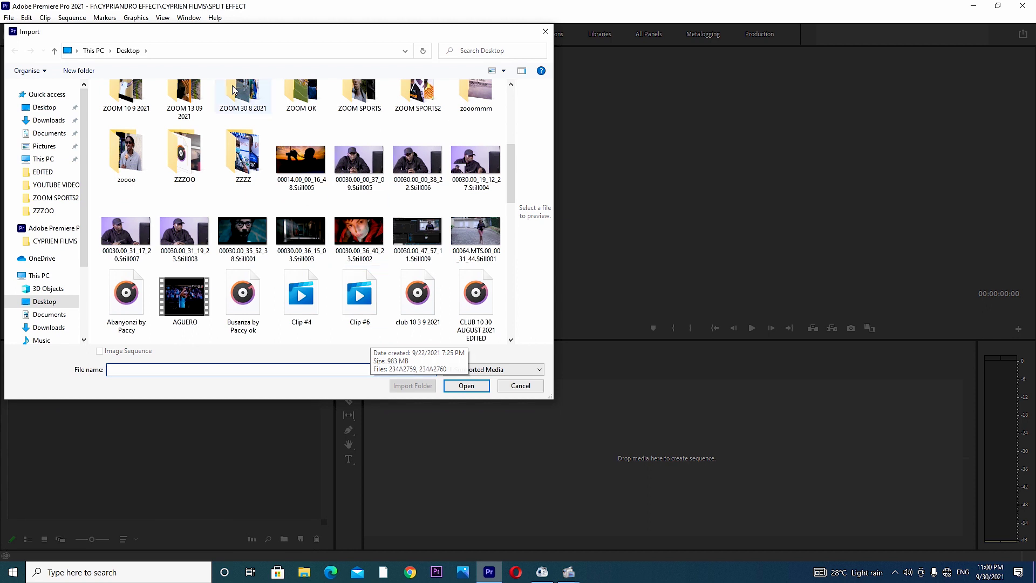
{"action": "scroll", "coordinate": [277, 265], "scroll_direction": "up", "scroll_amount": 1}
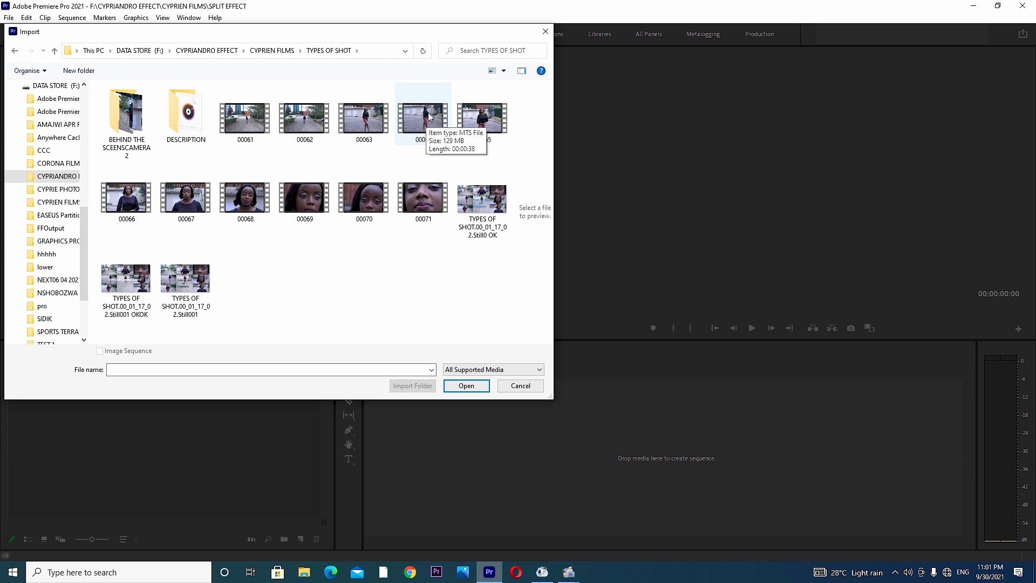
{"action": "left_click", "coordinate": [425, 121]}
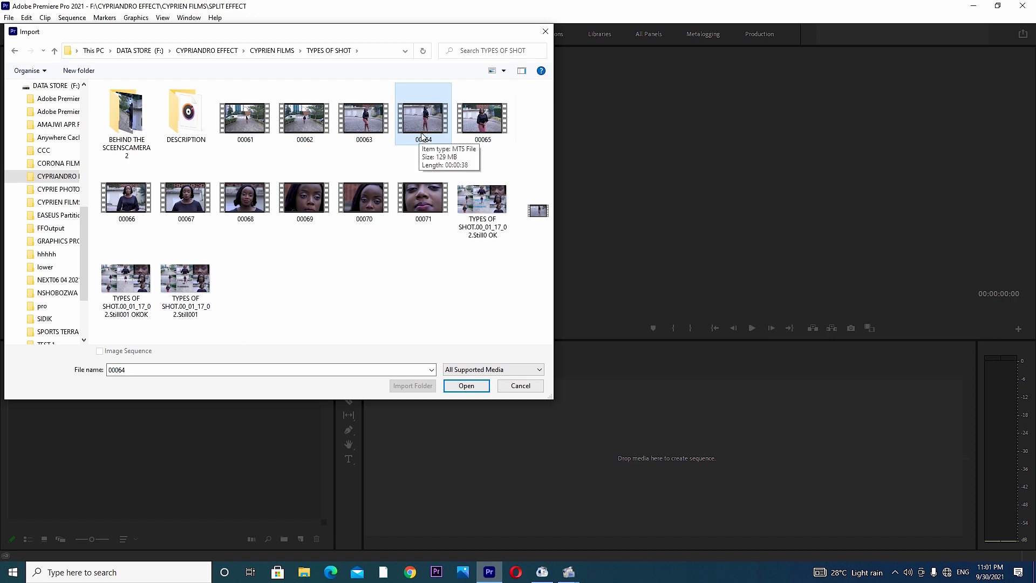
{"action": "left_click", "coordinate": [484, 139], "text": "ctrl"}
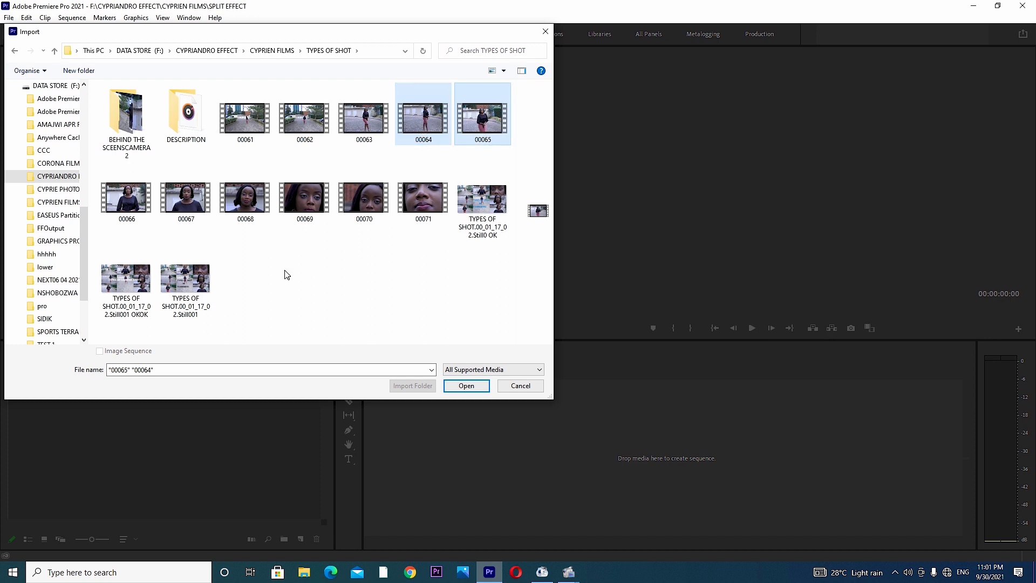
{"action": "left_click", "coordinate": [465, 387]}
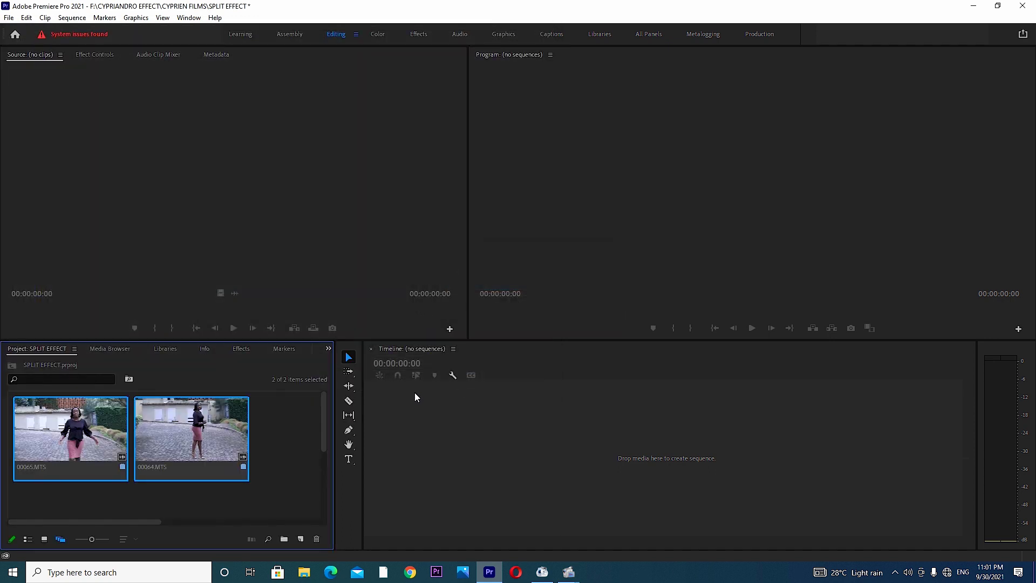
Import clips 00000 and 00001 from the BEHIND THE SCEENSCAMERA 2 folder.
{"action": "double_click", "coordinate": [294, 467]}
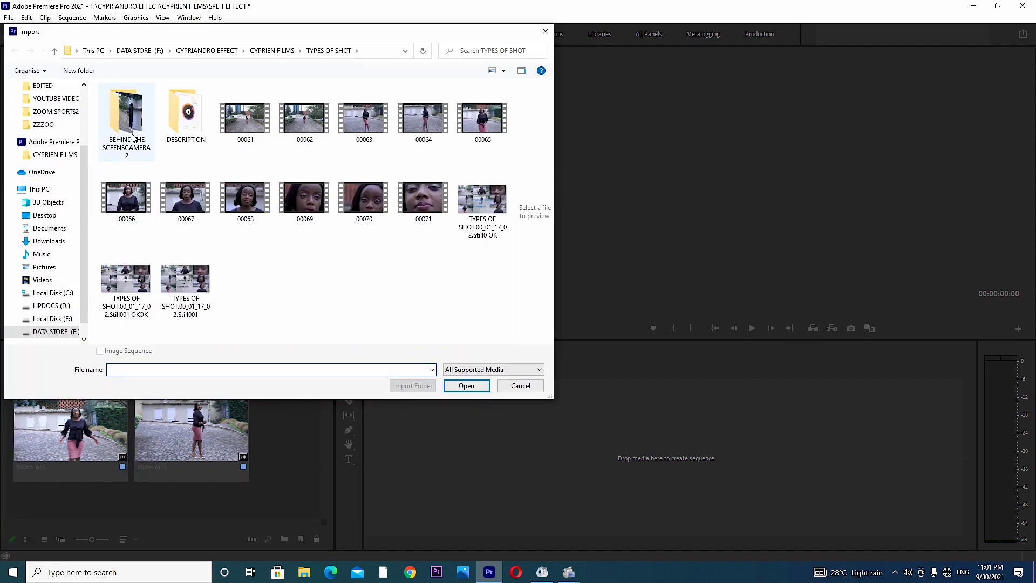
{"action": "double_click", "coordinate": [132, 137]}
{"action": "left_click", "coordinate": [186, 119]}
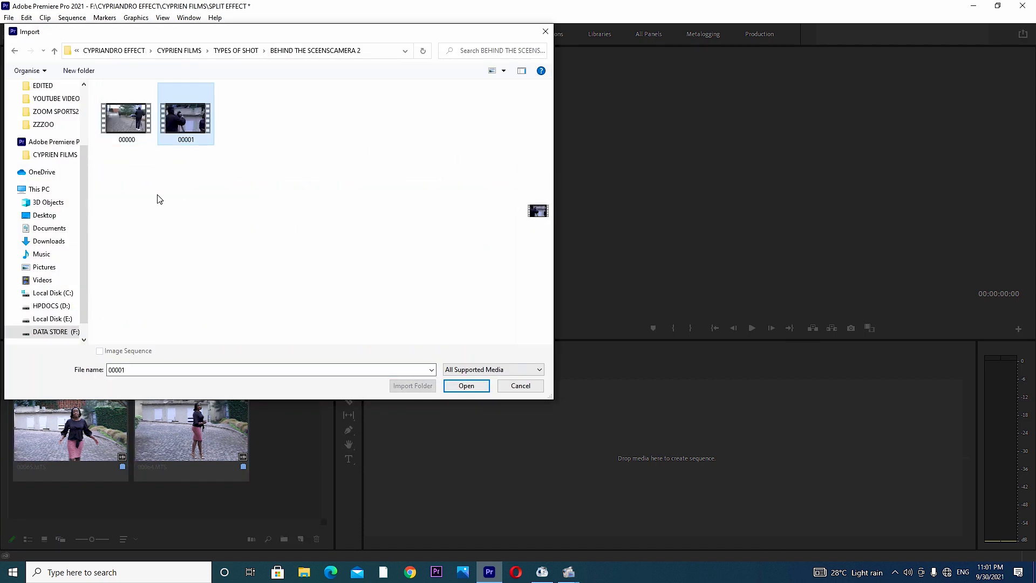
{"action": "left_click_drag", "start_coordinate": [184, 162], "coordinate": [133, 113]}
{"action": "left_click", "coordinate": [465, 385]}
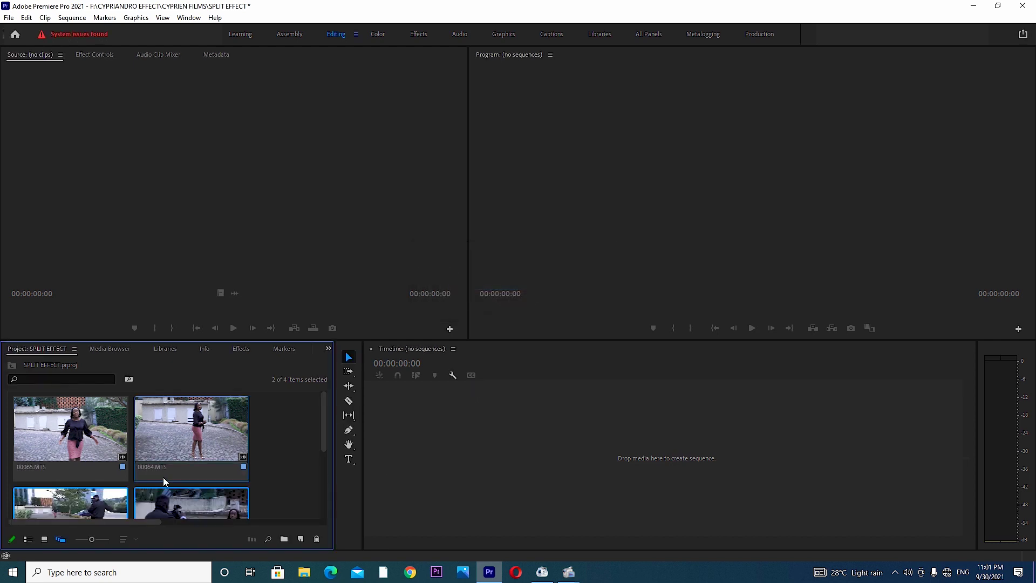
Look through the thumbnails of the imported clips in the Project panel.
{"action": "scroll", "coordinate": [190, 461], "scroll_direction": "down", "scroll_amount": 3}
{"action": "left_click", "coordinate": [278, 462]}
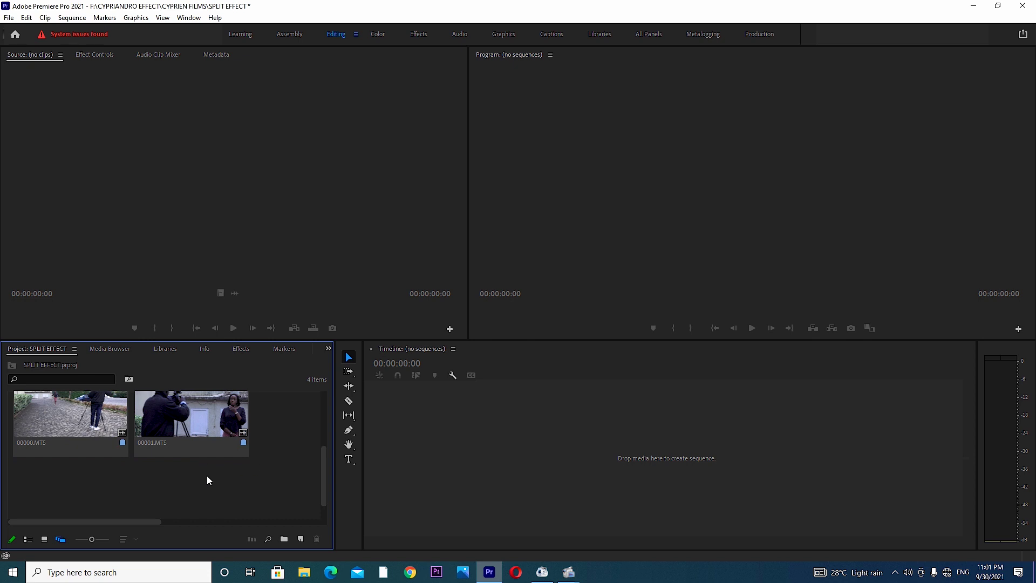
{"action": "scroll", "coordinate": [206, 475], "scroll_direction": "up", "scroll_amount": 3}
{"action": "left_click", "coordinate": [196, 439]}
{"action": "left_click", "coordinate": [89, 437]}
{"action": "left_click", "coordinate": [192, 435]}
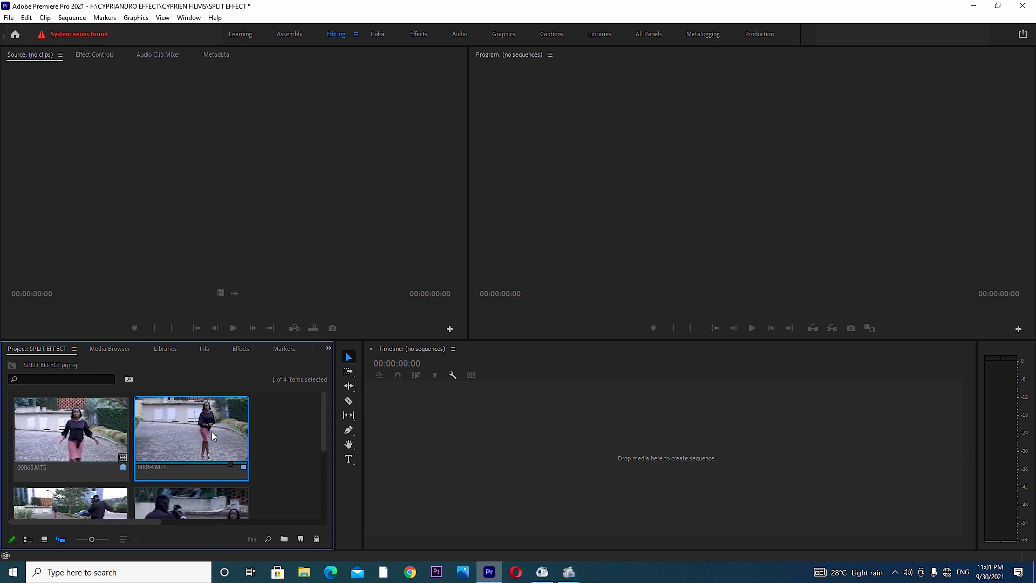
{"action": "left_click", "coordinate": [261, 429]}
{"action": "left_click_drag", "start_coordinate": [324, 427], "coordinate": [326, 446]}
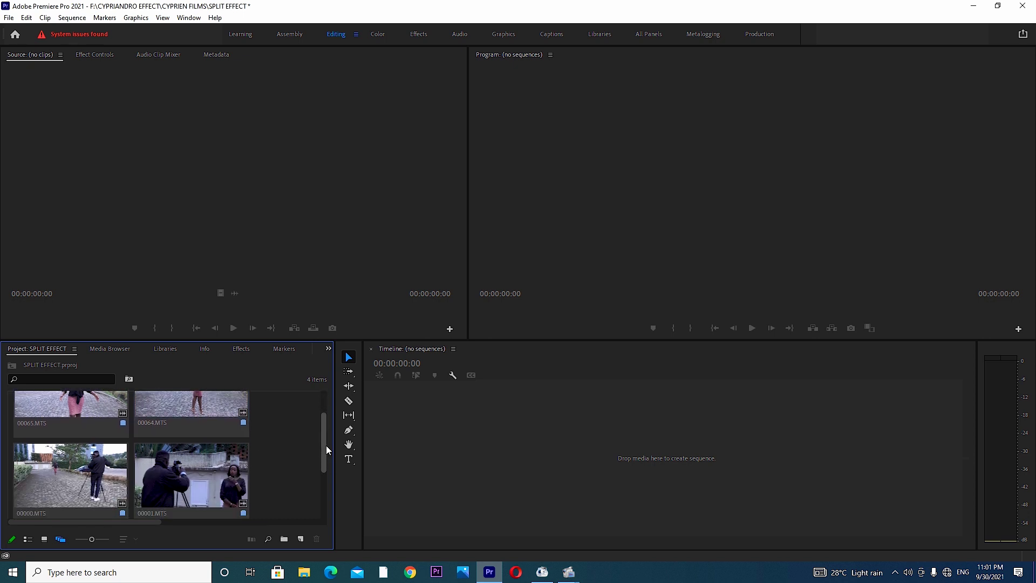
{"action": "left_click", "coordinate": [202, 475]}
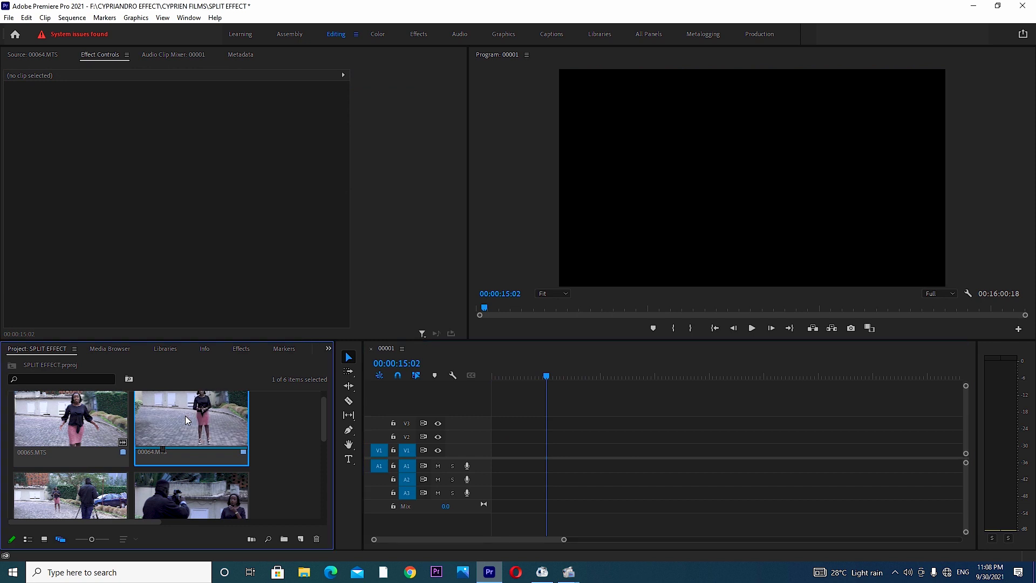
Place 00064.MTS at the start of track V1 and delete its audio, locking V1 during the deletion.
{"action": "mouse_move", "coordinate": [186, 419]}
{"action": "left_mouse_down"}
{"action": "mouse_move", "coordinate": [489, 493]}
{"action": "mouse_move", "coordinate": [530, 479]}
{"action": "mouse_move", "coordinate": [482, 479]}
{"action": "mouse_move", "coordinate": [490, 465]}
{"action": "left_mouse_up"}
{"action": "left_click", "coordinate": [393, 450]}
{"action": "left_click", "coordinate": [528, 465]}
{"action": "key", "text": "Delete"}
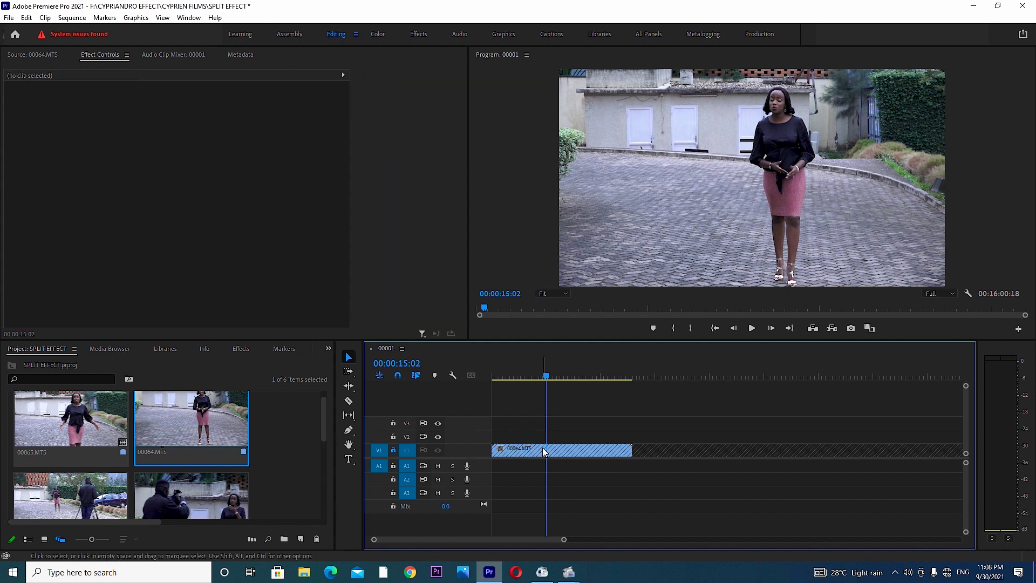
{"action": "left_click", "coordinate": [393, 450]}
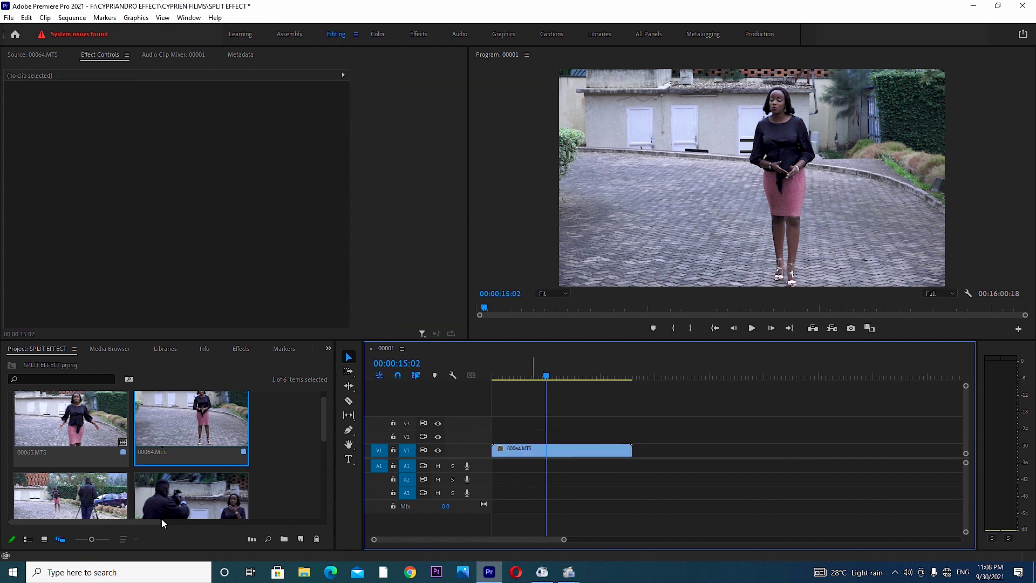
Open 00000.MTS in the Source Monitor and set its In point at 00:01:20:38.
{"action": "double_click", "coordinate": [92, 498]}
{"action": "left_click_drag", "start_coordinate": [206, 306], "coordinate": [27, 310]}
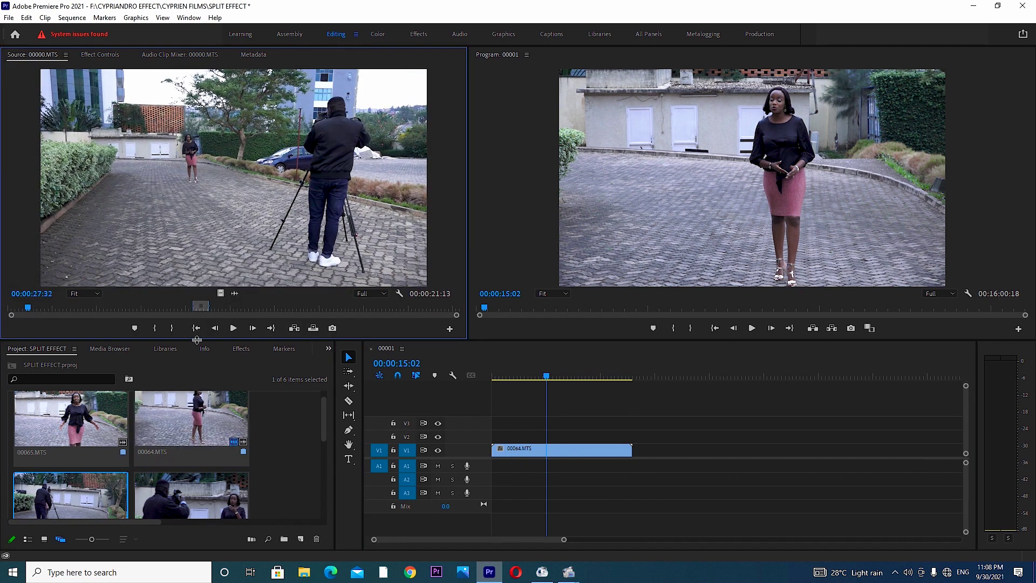
{"action": "left_click", "coordinate": [155, 328]}
{"action": "key", "text": "space"}
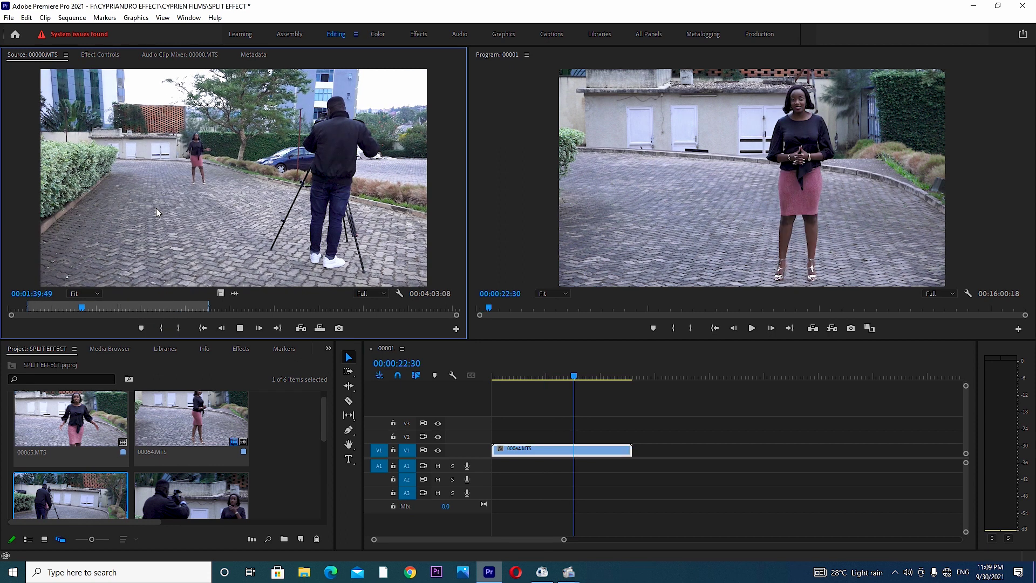
{"action": "key", "text": "space"}
{"action": "left_click_drag", "start_coordinate": [83, 307], "coordinate": [68, 313]}
{"action": "left_click", "coordinate": [161, 328]}
Place only the video of 00000.MTS on V2 above 00064.MTS and cut off the excess beyond the lower clip's end.
{"action": "left_click_drag", "start_coordinate": [221, 293], "coordinate": [495, 438]}
{"action": "key", "text": "c"}
{"action": "left_click", "coordinate": [634, 435]}
{"action": "key", "text": "v"}
{"action": "left_click", "coordinate": [673, 441]}
{"action": "key", "text": "Delete"}
Scrub through the beginning of the sequence to review the stacked clips.
{"action": "left_click_drag", "start_coordinate": [603, 377], "coordinate": [498, 396]}
{"action": "left_click", "coordinate": [544, 442]}
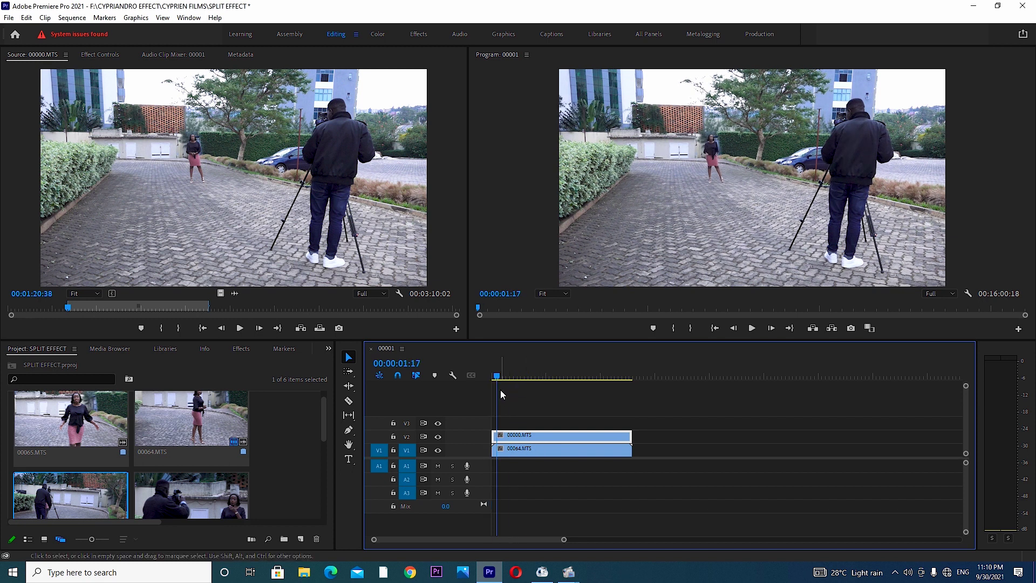
{"action": "left_click_drag", "start_coordinate": [526, 375], "coordinate": [518, 376]}
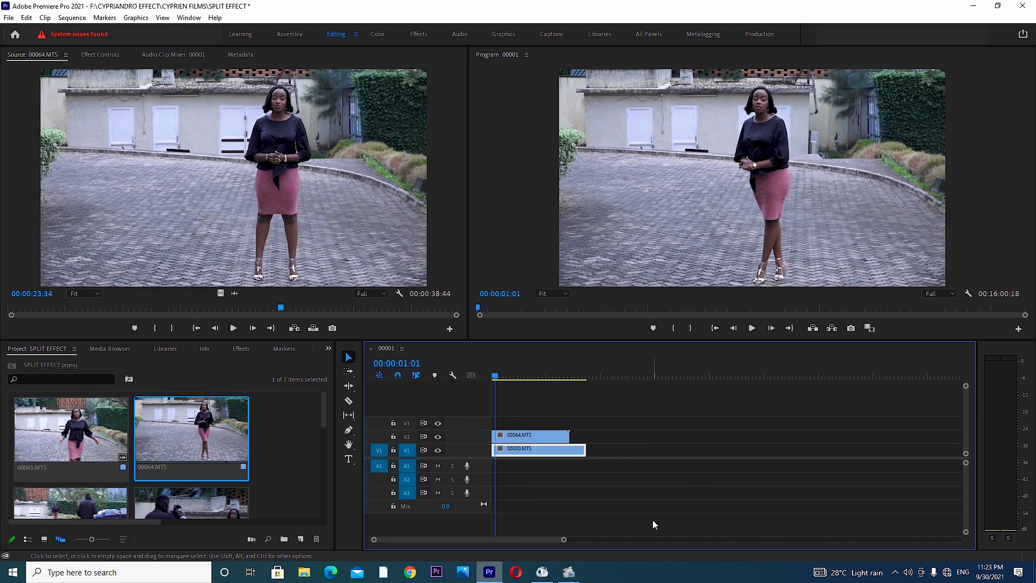
{"action": "left_click", "coordinate": [522, 438]}
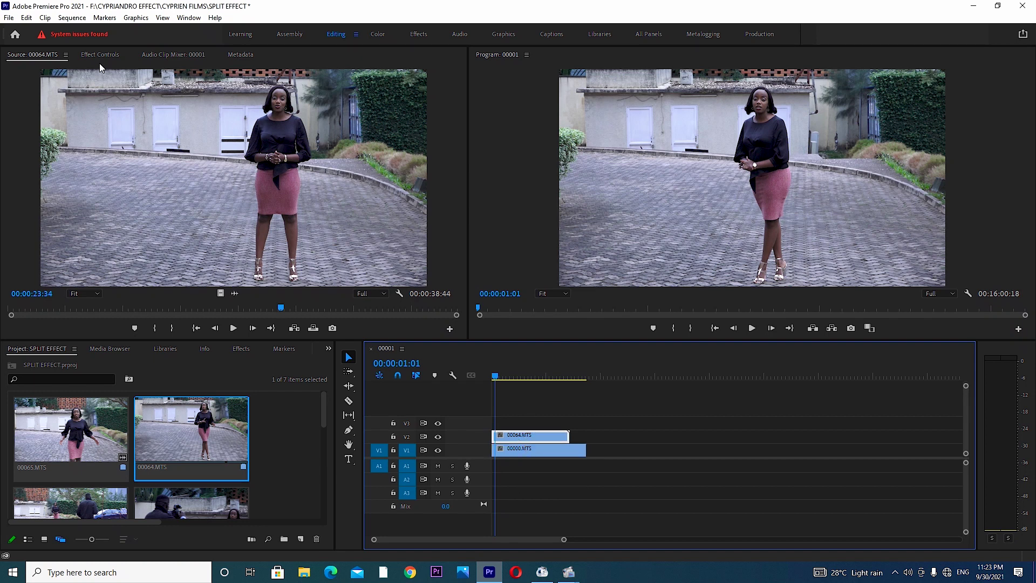
{"action": "left_click", "coordinate": [616, 439]}
{"action": "left_click_drag", "start_coordinate": [560, 423], "coordinate": [513, 466]}
{"action": "left_click_drag", "start_coordinate": [628, 408], "coordinate": [526, 478]}
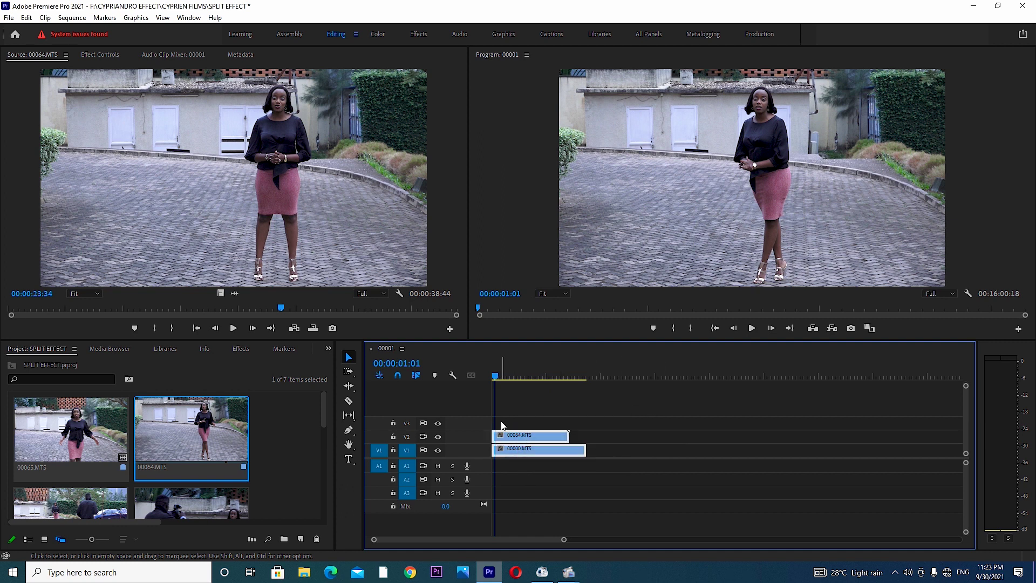
Set the horizontal Position of 00064.MTS on V2 to 1920.
{"action": "left_click", "coordinate": [100, 54]}
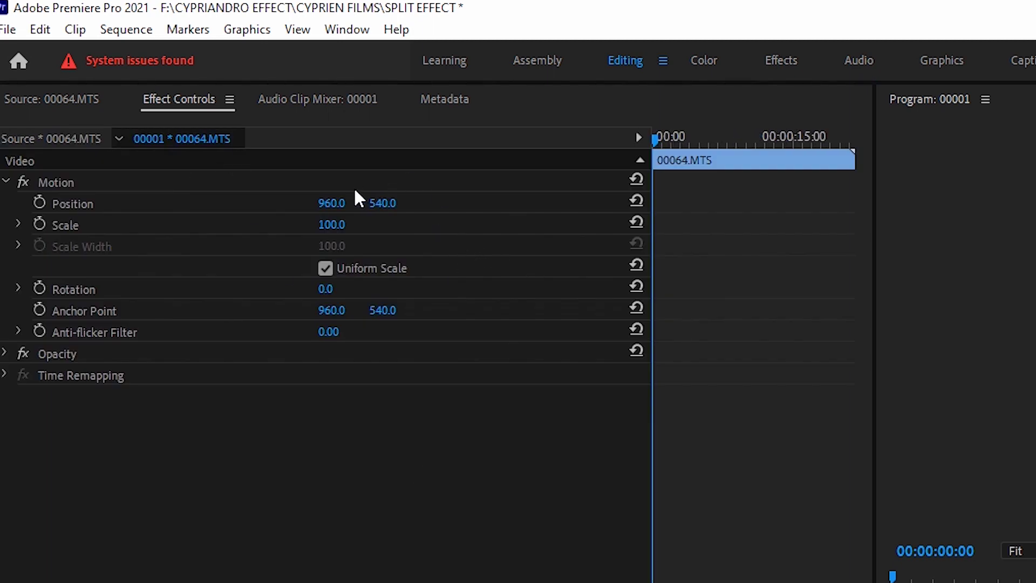
{"action": "left_click", "coordinate": [337, 211]}
{"action": "left_click", "coordinate": [340, 199]}
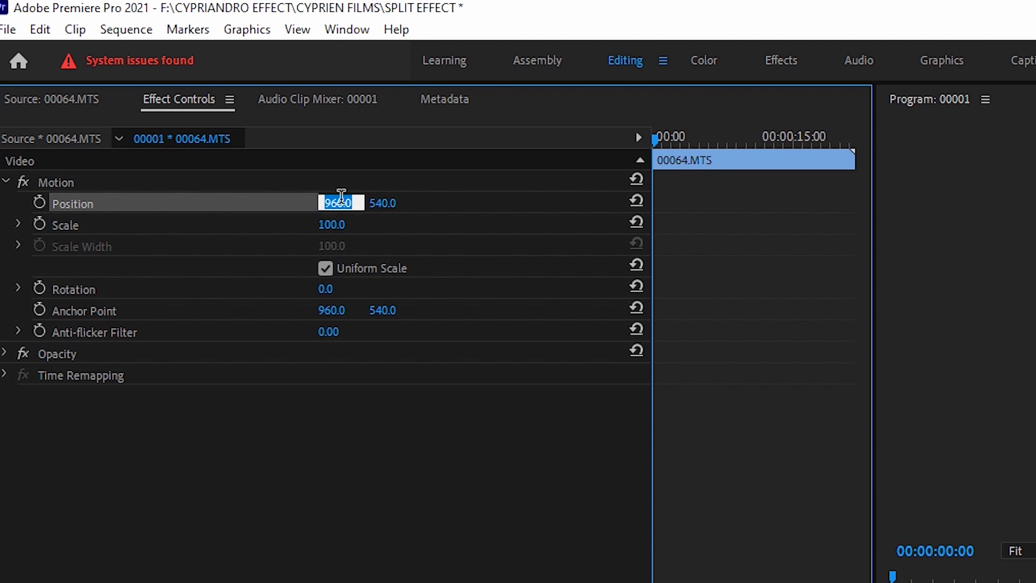
{"action": "type", "text": "192"}
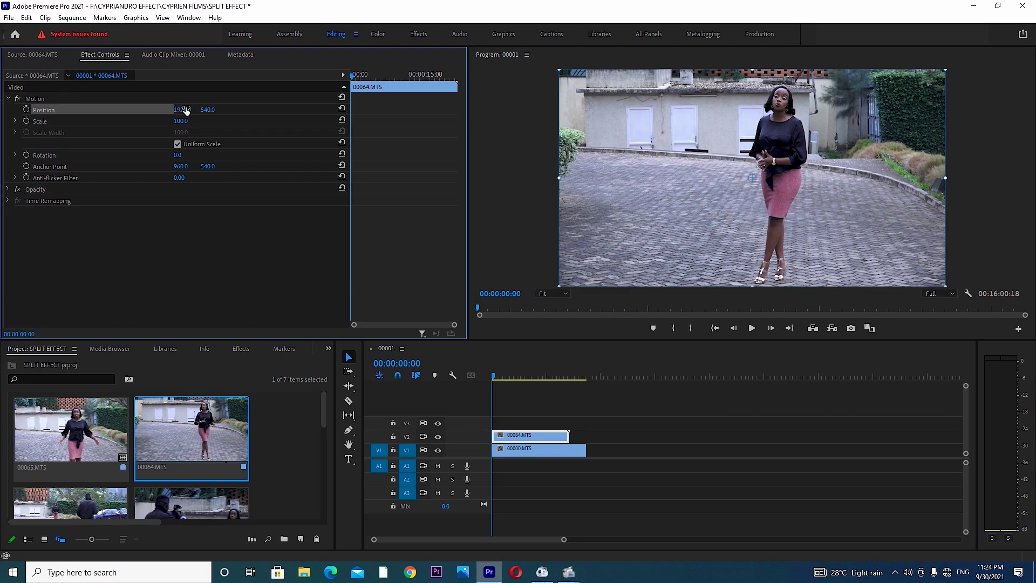
{"action": "type", "text": "0"}
{"action": "key", "text": "Return"}
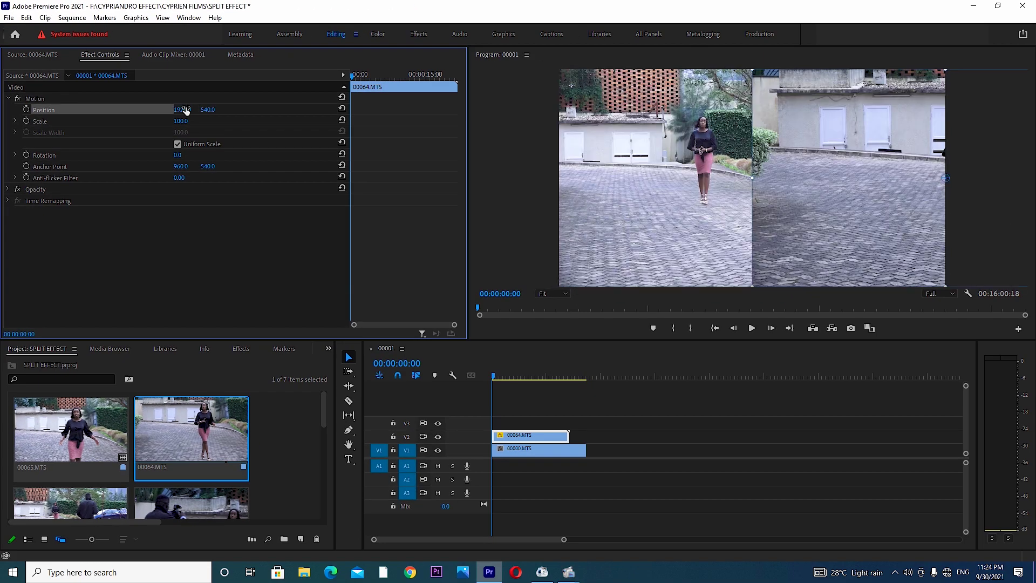
Shift 00000.MTS on V1 sideways to a horizontal Position of 438.
{"action": "left_click", "coordinate": [522, 449]}
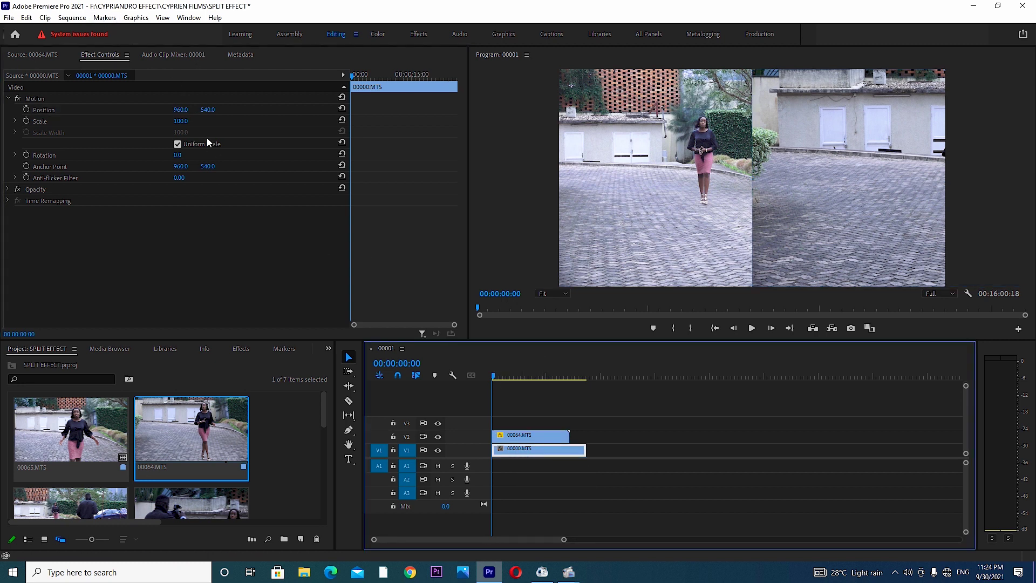
{"action": "left_click_drag", "start_coordinate": [180, 110], "coordinate": [1, 110]}
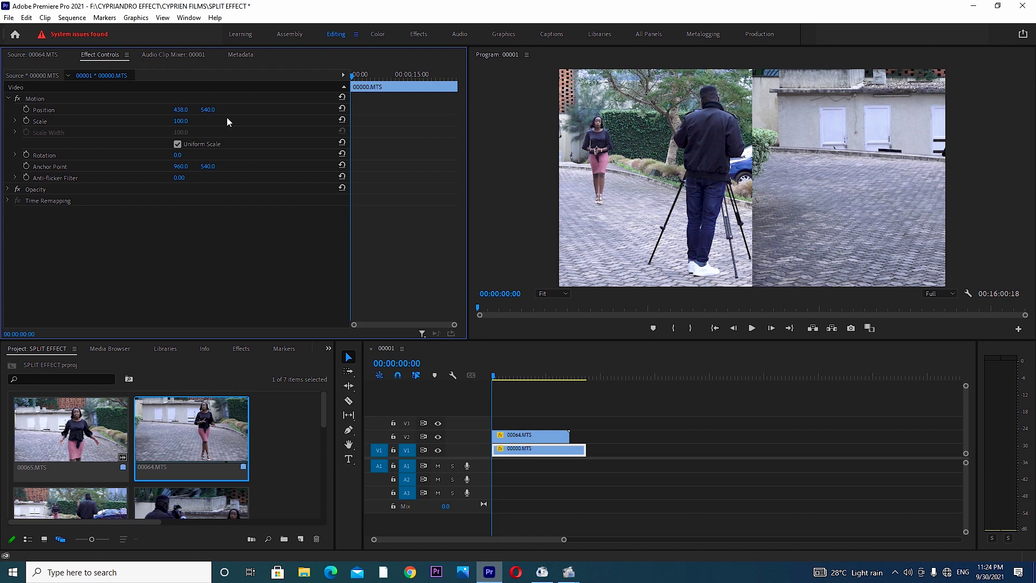
Shift 00064.MTS on V2 to a horizontal Position of 1275.
{"action": "left_click", "coordinate": [532, 439]}
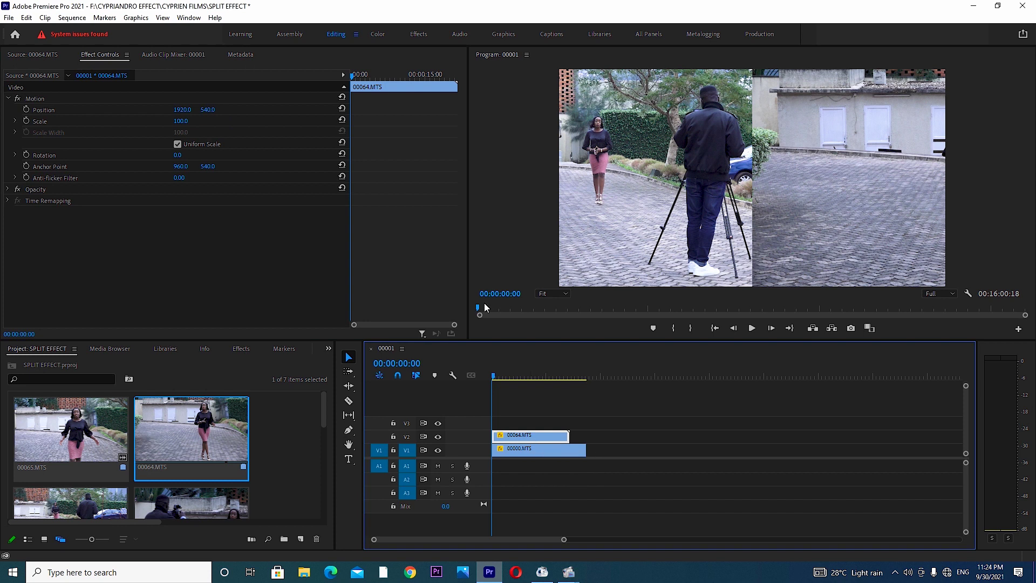
{"action": "left_click_drag", "start_coordinate": [185, 113], "coordinate": [113, 113]}
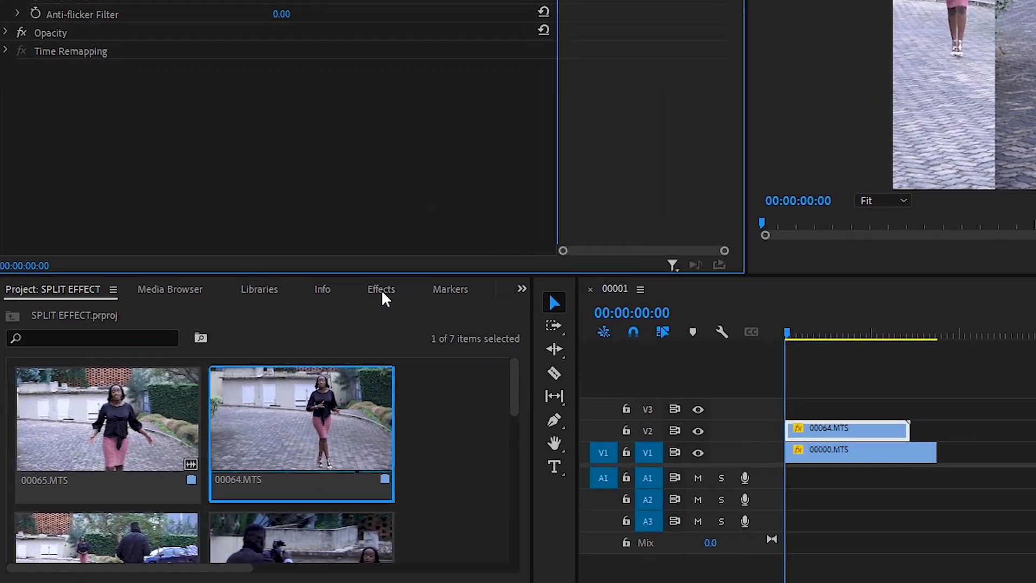
Search the effects for CROP and apply the Crop video effect to both 00000.MTS and 00064.MTS.
{"action": "left_click", "coordinate": [241, 348]}
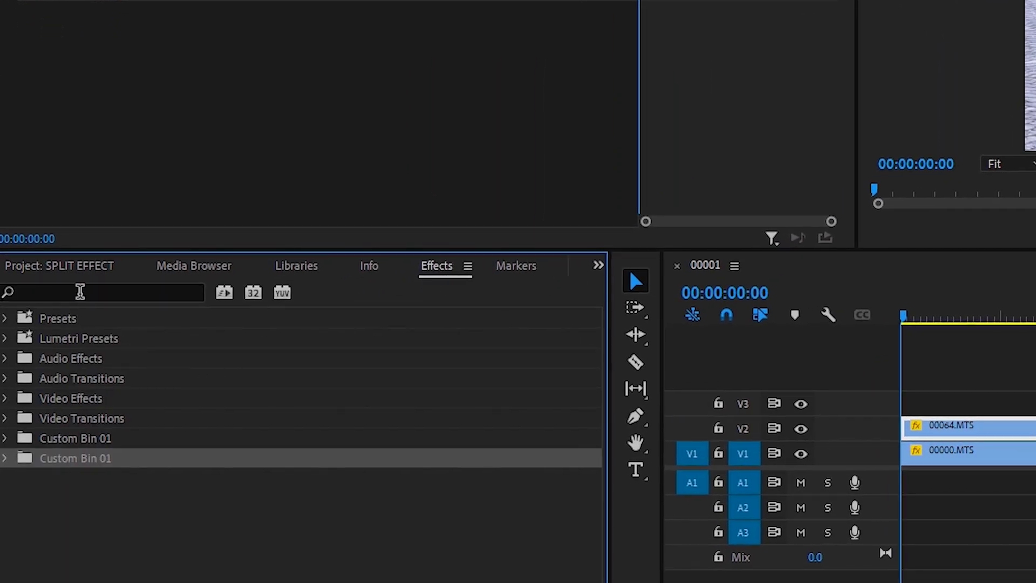
{"action": "left_click", "coordinate": [83, 291]}
{"action": "type", "text": "CR"}
{"action": "type", "text": "OP"}
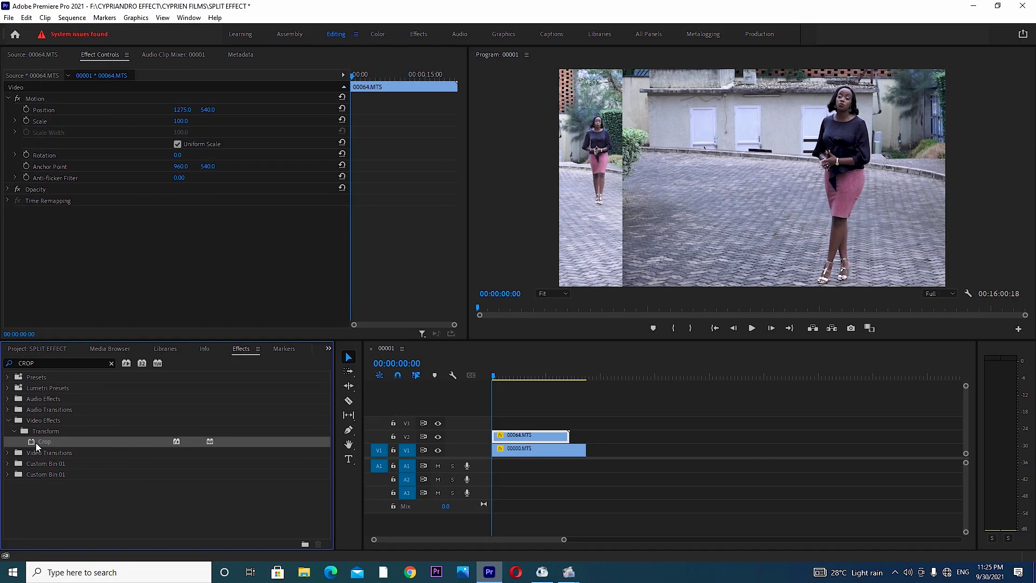
{"action": "left_click_drag", "start_coordinate": [57, 436], "coordinate": [972, 425]}
{"action": "left_click_drag", "start_coordinate": [531, 436], "coordinate": [527, 452]}
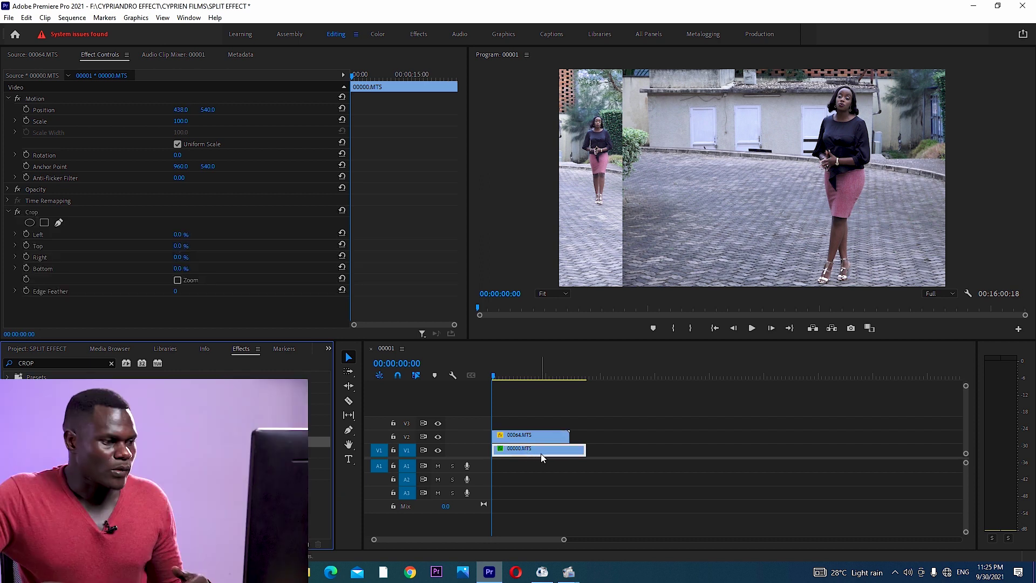
{"action": "left_click", "coordinate": [532, 435]}
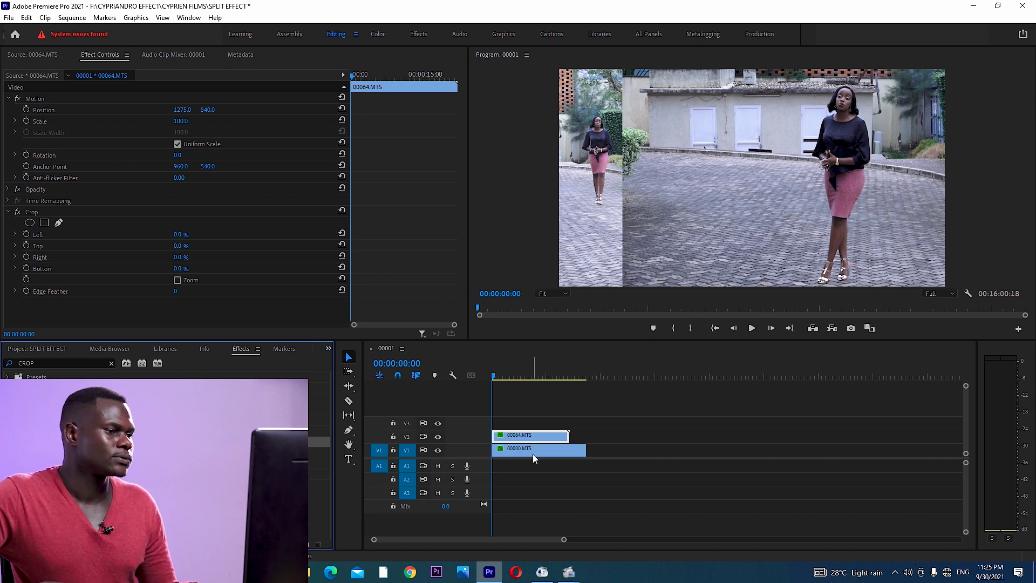
Crop 00064.MTS on V2 by setting the Crop effect's Left value to 36%.
{"action": "left_click", "coordinate": [516, 437]}
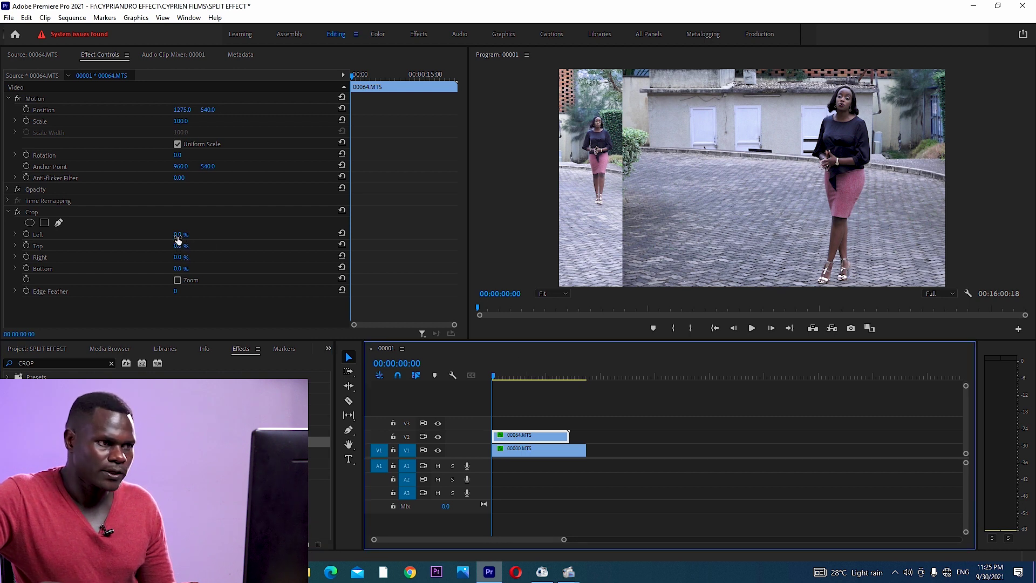
{"action": "left_click_drag", "start_coordinate": [179, 239], "coordinate": [271, 240]}
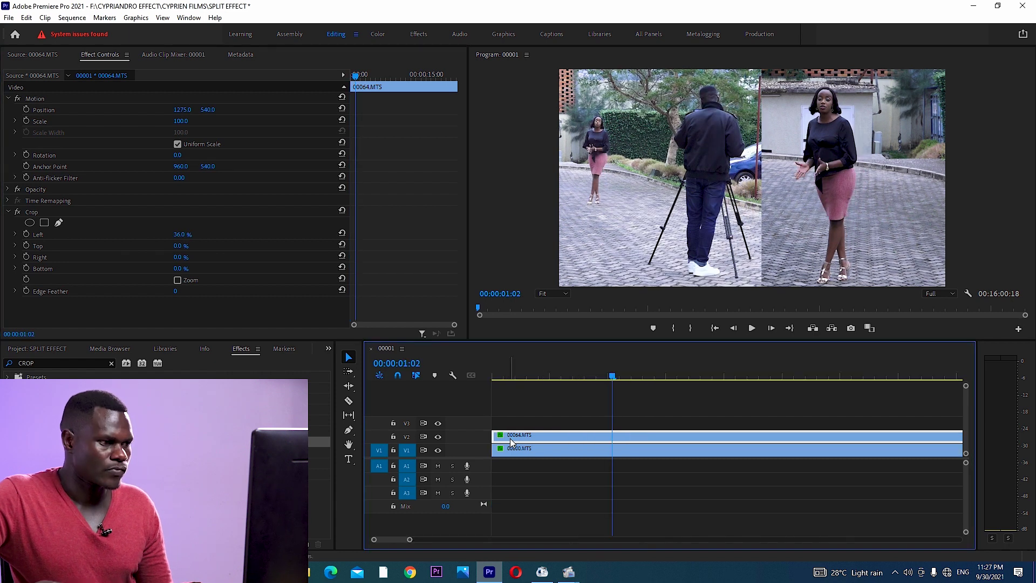
Adjust the start of 00064.MTS on V2 slightly and play the opening to check its timing against 00000.MTS.
{"action": "left_click_drag", "start_coordinate": [517, 437], "coordinate": [509, 437]}
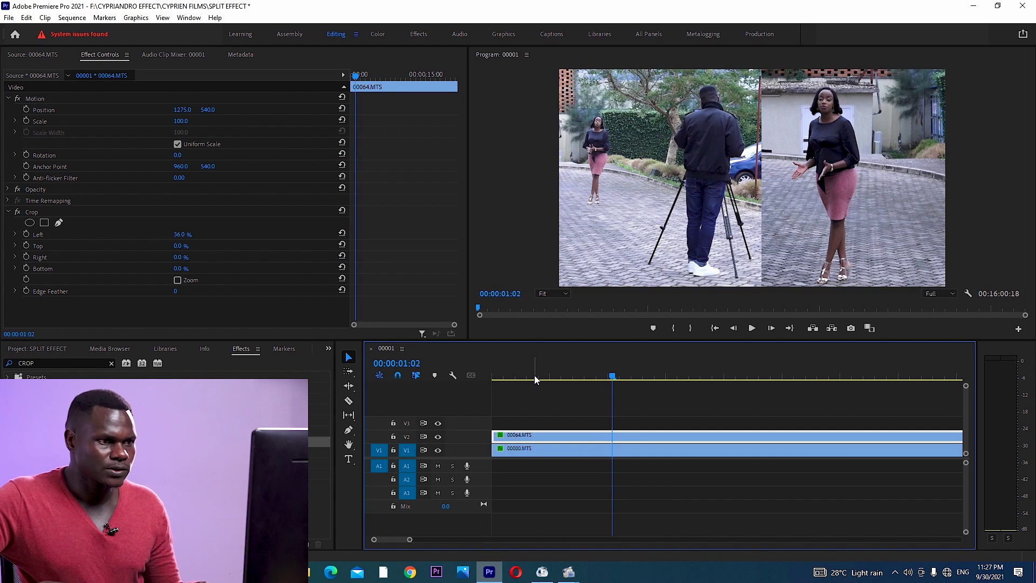
{"action": "left_click_drag", "start_coordinate": [537, 378], "coordinate": [452, 450]}
{"action": "key", "text": "space"}
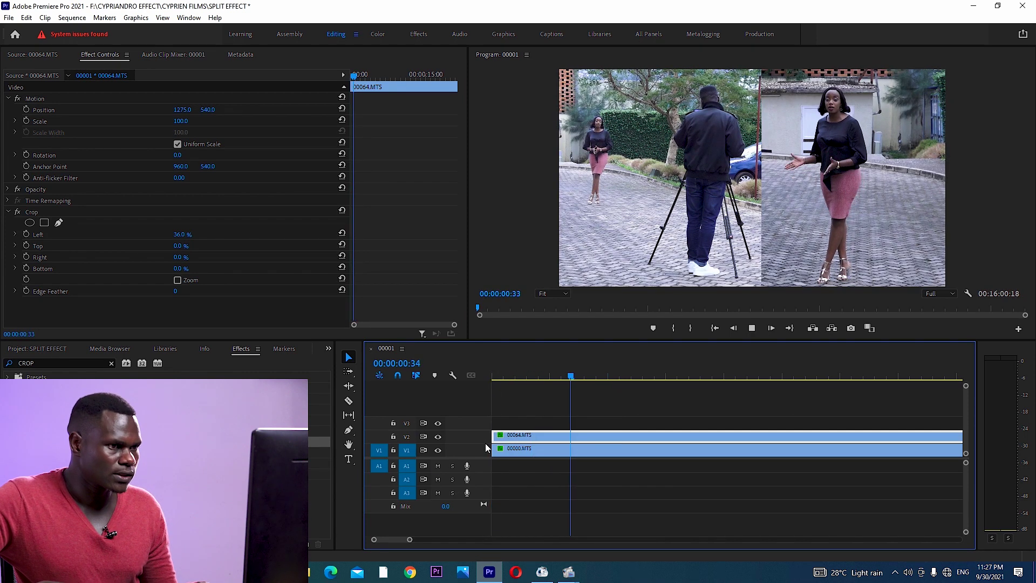
{"action": "key", "text": "space"}
{"action": "mouse_move", "coordinate": [517, 437]}
{"action": "left_mouse_down"}
{"action": "mouse_move", "coordinate": [526, 438]}
{"action": "mouse_move", "coordinate": [500, 439]}
{"action": "left_mouse_up"}
{"action": "left_click_drag", "start_coordinate": [524, 380], "coordinate": [382, 474]}
{"action": "key", "text": "space"}
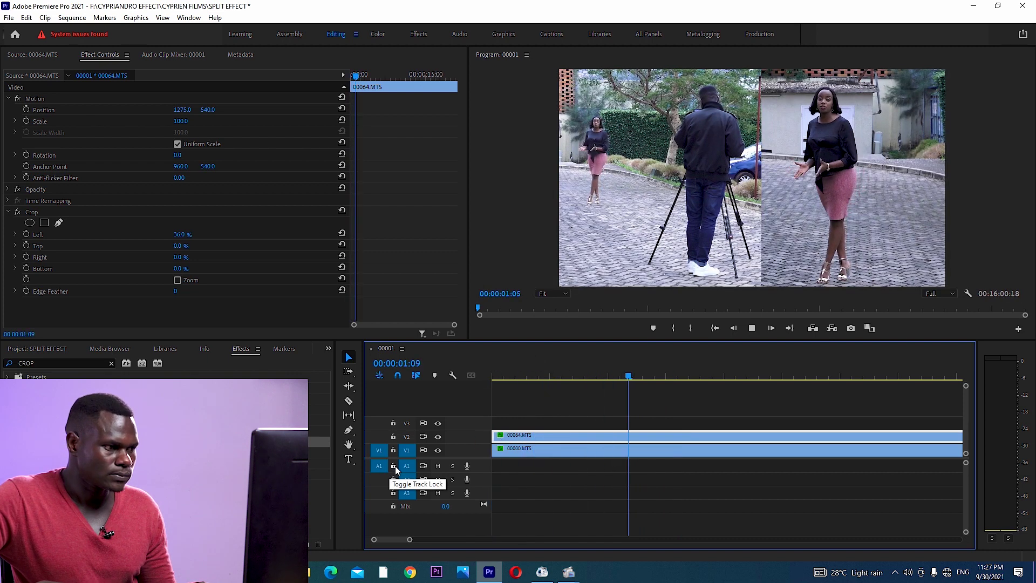
{"action": "key", "text": "space"}
Nudge the timing of 00064.MTS further and replay from the sequence start to compare the woman's movements in both views.
{"action": "mouse_move", "coordinate": [494, 437]}
{"action": "left_mouse_down"}
{"action": "mouse_move", "coordinate": [506, 438]}
{"action": "mouse_move", "coordinate": [495, 436]}
{"action": "left_mouse_up"}
{"action": "key", "text": "Home"}
{"action": "key", "text": "space"}
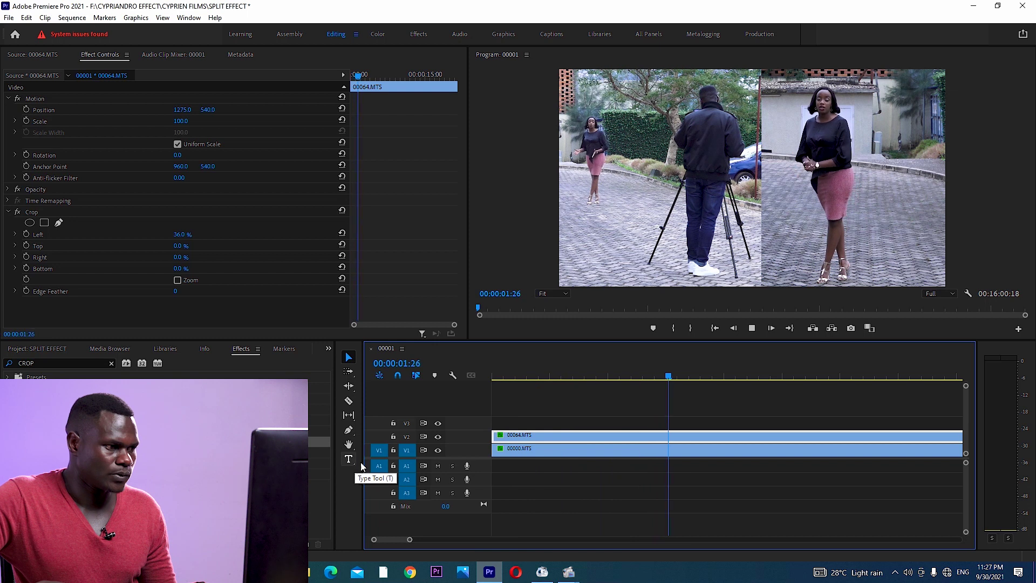
{"action": "key", "text": "space"}
{"action": "mouse_move", "coordinate": [493, 438]}
{"action": "left_mouse_down"}
{"action": "mouse_move", "coordinate": [505, 436]}
{"action": "mouse_move", "coordinate": [488, 438]}
{"action": "left_mouse_up"}
{"action": "key", "text": "Home"}
{"action": "key", "text": "space"}
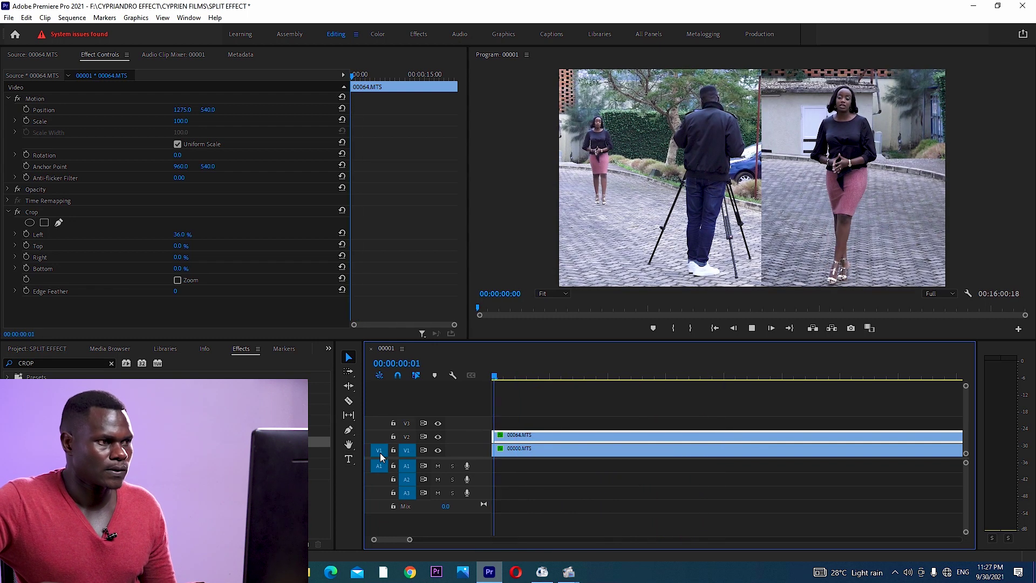
{"action": "key", "text": "space"}
Realign 00064.MTS with 00000.MTS in small shifts, replaying the opening to match the gestures in both halves.
{"action": "left_click", "coordinate": [522, 376]}
{"action": "key", "text": "Home"}
{"action": "key", "text": "space"}
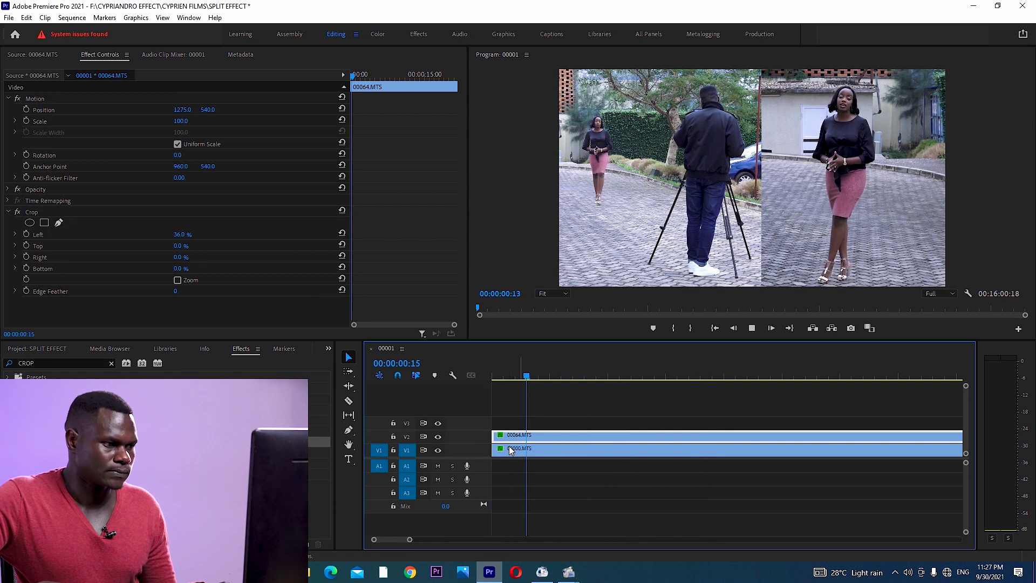
{"action": "left_click_drag", "start_coordinate": [532, 440], "coordinate": [496, 437]}
{"action": "left_click_drag", "start_coordinate": [543, 364], "coordinate": [310, 468]}
{"action": "key", "text": "space"}
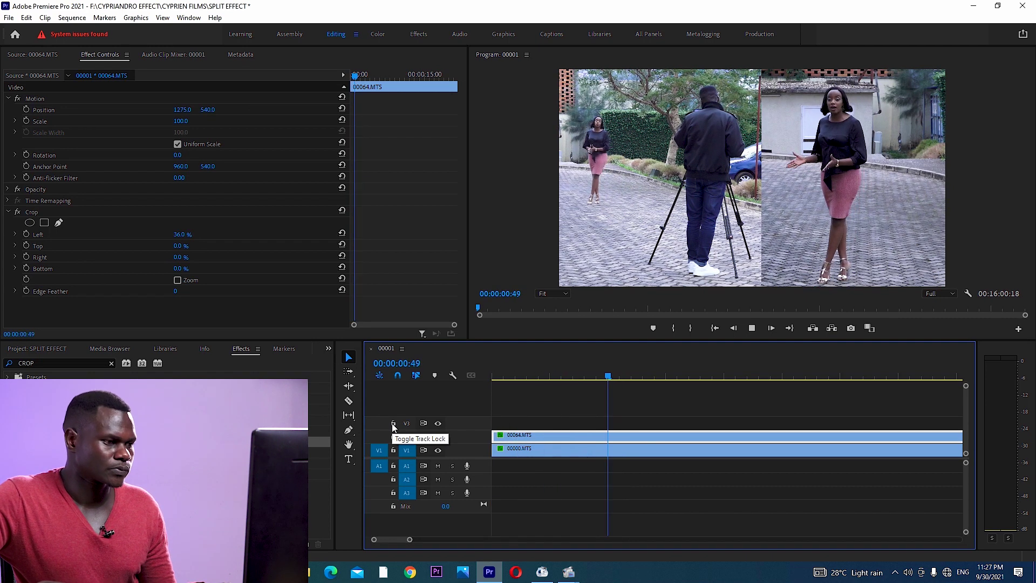
{"action": "left_click_drag", "start_coordinate": [520, 438], "coordinate": [499, 440]}
{"action": "left_click_drag", "start_coordinate": [545, 376], "coordinate": [493, 375]}
{"action": "key", "text": "space"}
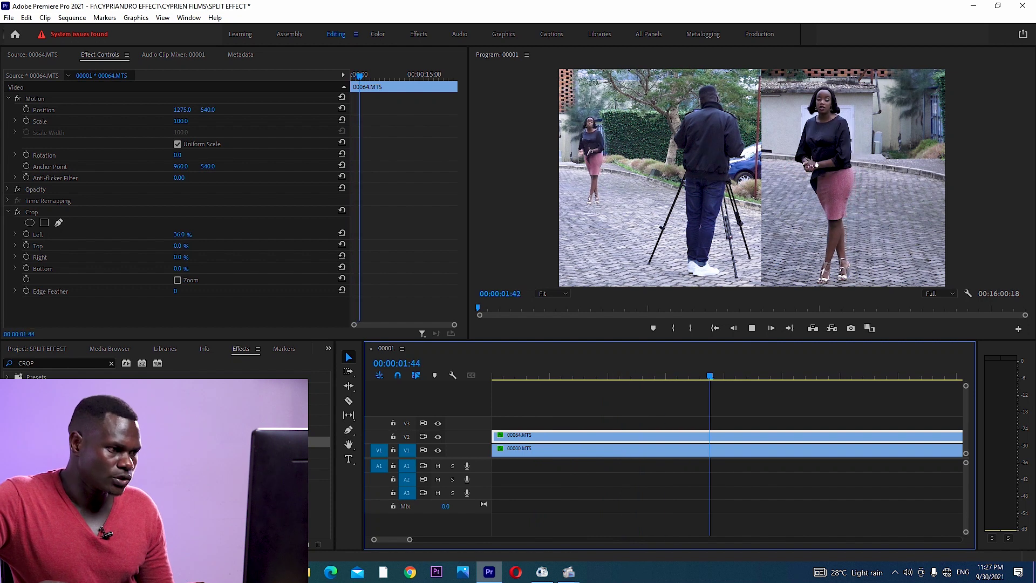
Fine-tune the start of 00064.MTS on V2 at close range and play back the first three seconds.
{"action": "left_click_drag", "start_coordinate": [520, 438], "coordinate": [525, 437]}
{"action": "key", "text": "equal"}
{"action": "scroll", "coordinate": [521, 451], "scroll_direction": "up", "scroll_amount": 3}
{"action": "scroll", "coordinate": [526, 476], "scroll_direction": "up", "scroll_amount": 4}
{"action": "left_click_drag", "start_coordinate": [510, 439], "coordinate": [510, 439]}
{"action": "left_click", "coordinate": [494, 437]}
{"action": "key", "text": "Home"}
{"action": "key", "text": "space"}
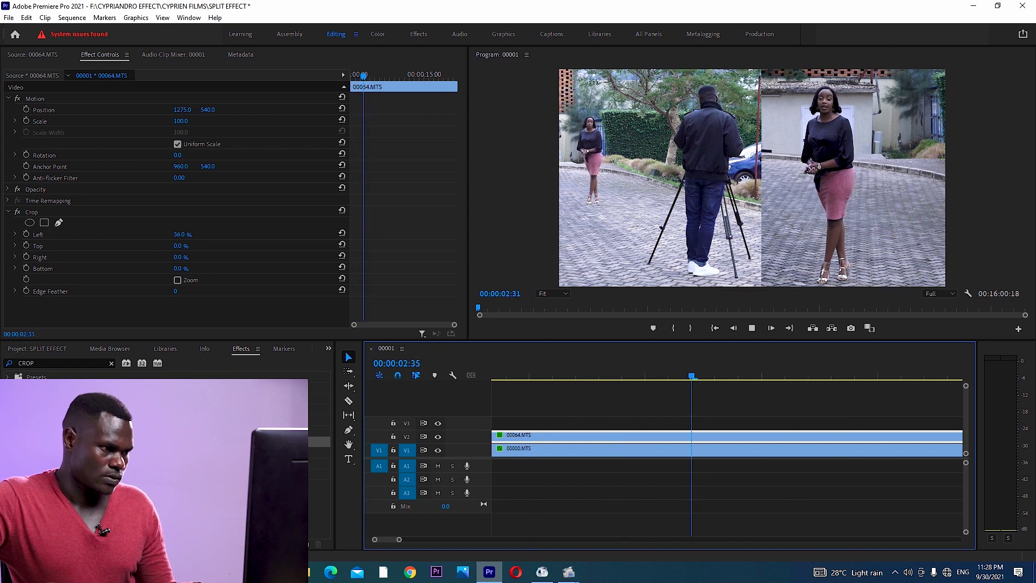
{"action": "key", "text": "space"}
{"action": "scroll", "coordinate": [504, 459], "scroll_direction": "up", "scroll_amount": 2}
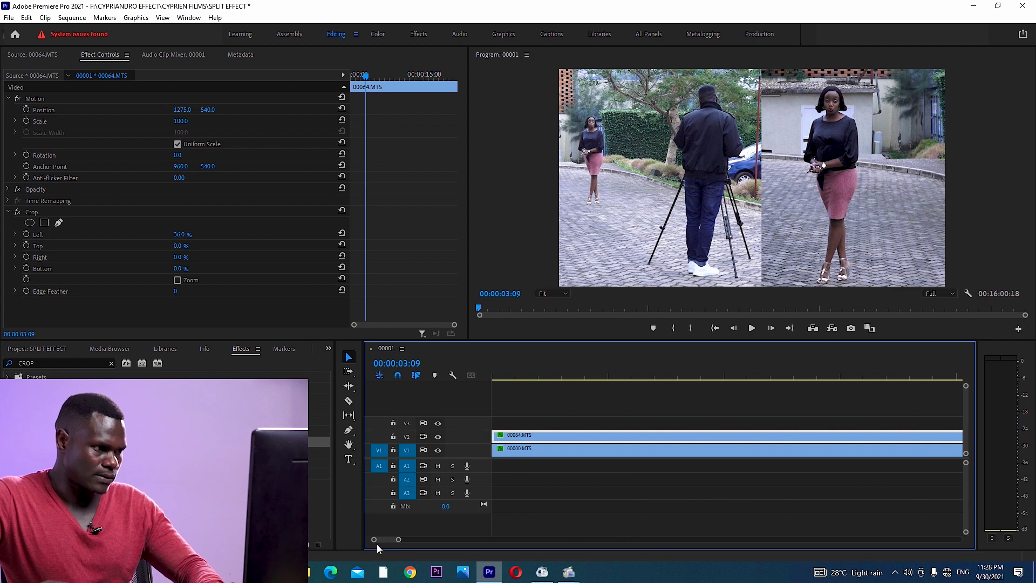
Refine the sync of 00064.MTS from the sequence start again and review the first four seconds of playback.
{"action": "scroll", "coordinate": [503, 450], "scroll_direction": "down", "scroll_amount": 1}
{"action": "left_click", "coordinate": [517, 377]}
{"action": "key", "text": "Home"}
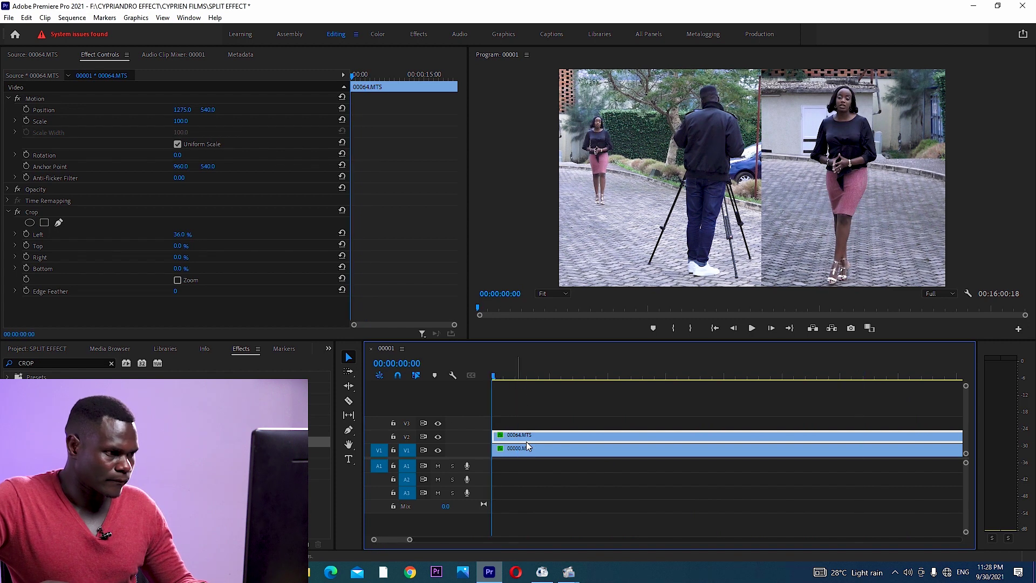
{"action": "left_click_drag", "start_coordinate": [503, 436], "coordinate": [506, 438]}
{"action": "key", "text": "space"}
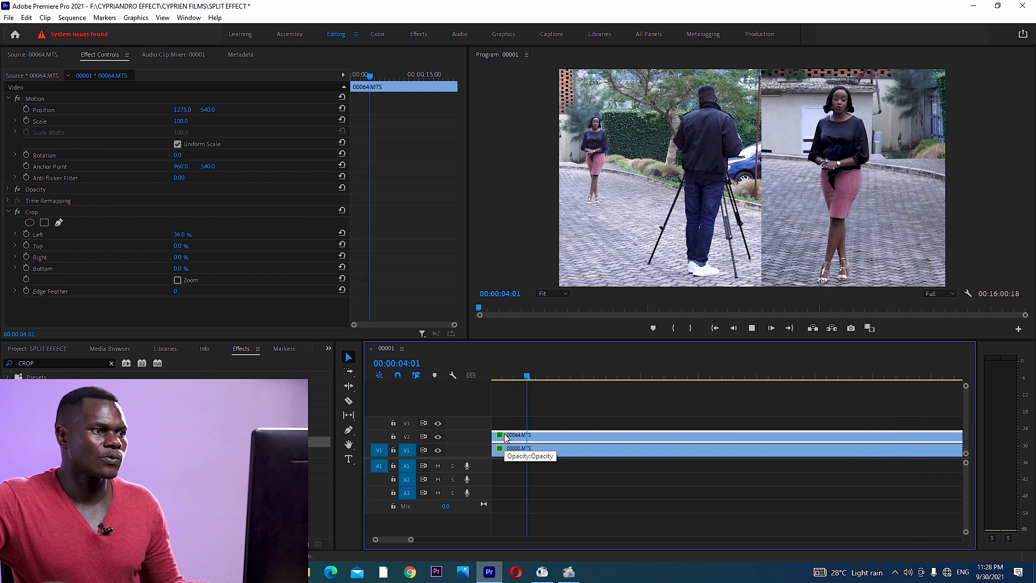
{"action": "left_click_drag", "start_coordinate": [566, 377], "coordinate": [359, 481]}
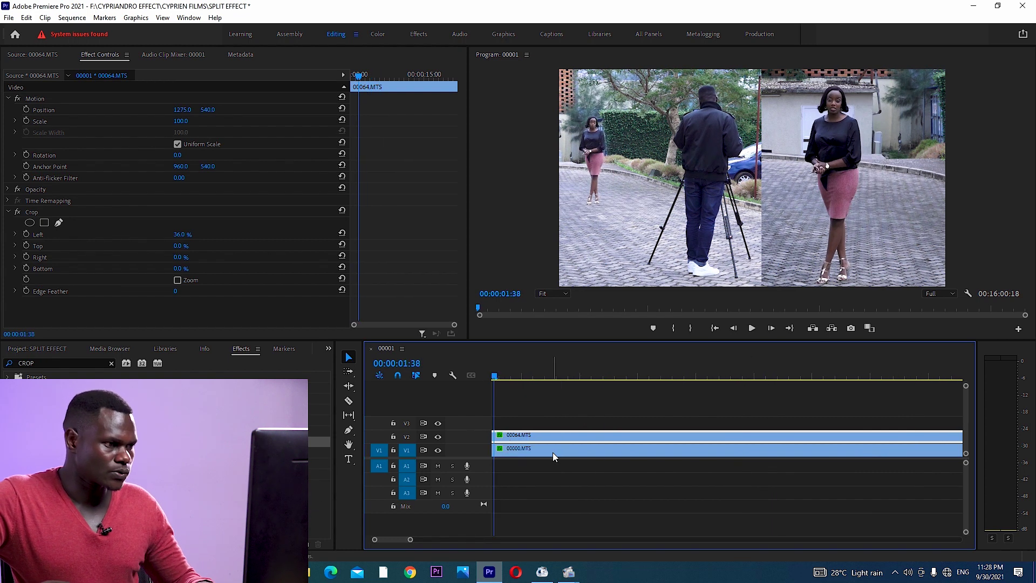
{"action": "key", "text": "Home"}
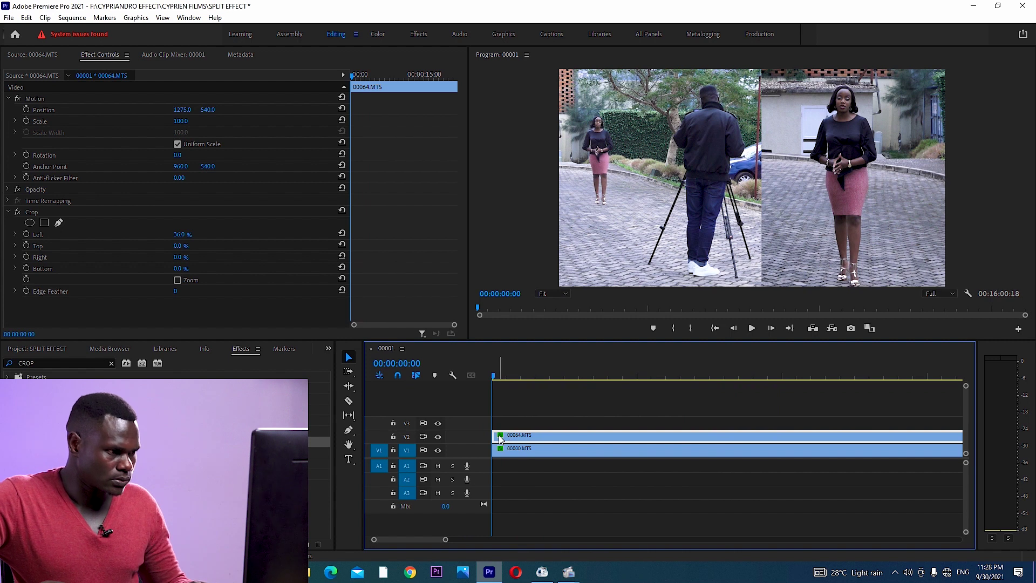
Align the start of 00064.MTS on V2 with the beginning of the sequence and play it back against 00000.MTS.
{"action": "left_click_drag", "start_coordinate": [502, 439], "coordinate": [506, 436]}
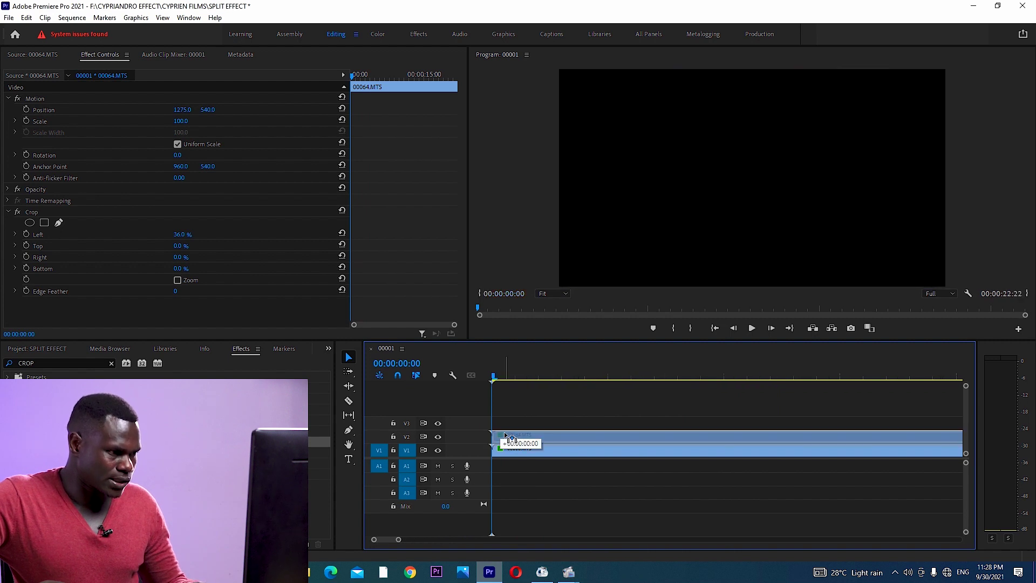
{"action": "left_click_drag", "start_coordinate": [507, 436], "coordinate": [496, 435]}
{"action": "key", "text": "space"}
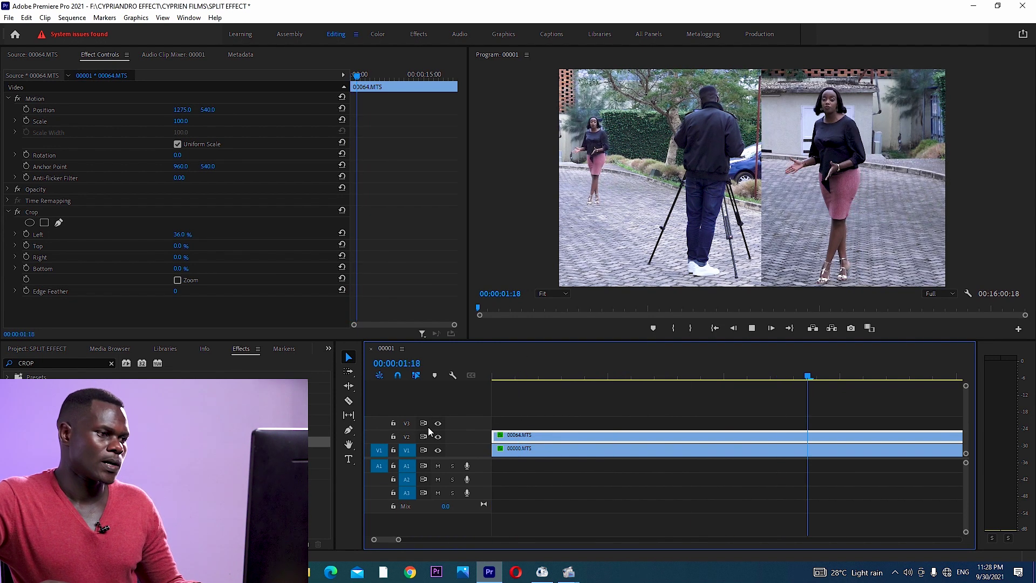
{"action": "key", "text": "space"}
{"action": "left_click_drag", "start_coordinate": [542, 373], "coordinate": [414, 540]}
{"action": "key", "text": "minus"}
{"action": "key", "text": "minus"}
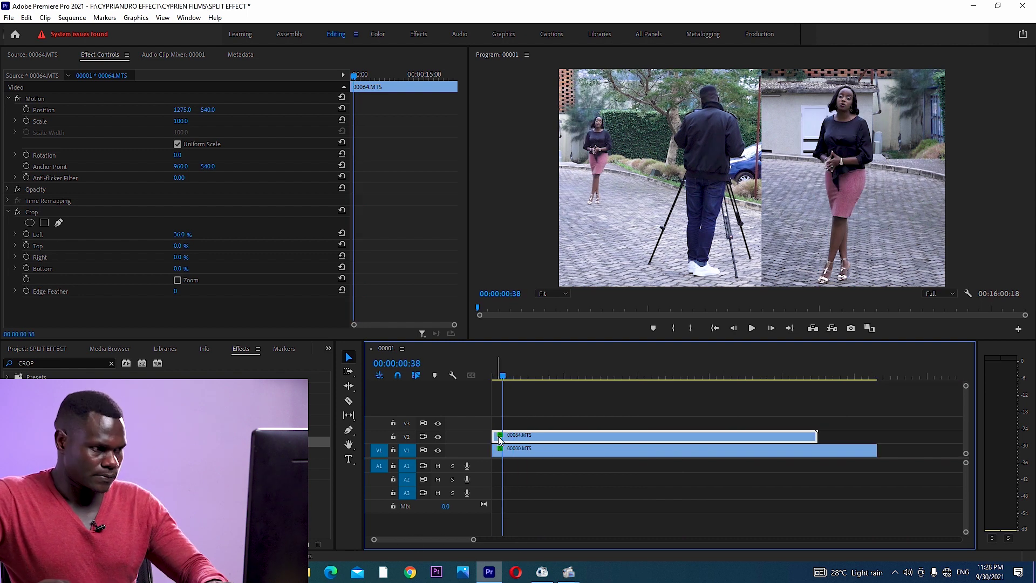
Make another small timing correction at the start of 00064.MTS and play the synced split screen.
{"action": "key", "text": "Home"}
{"action": "key", "text": "equal"}
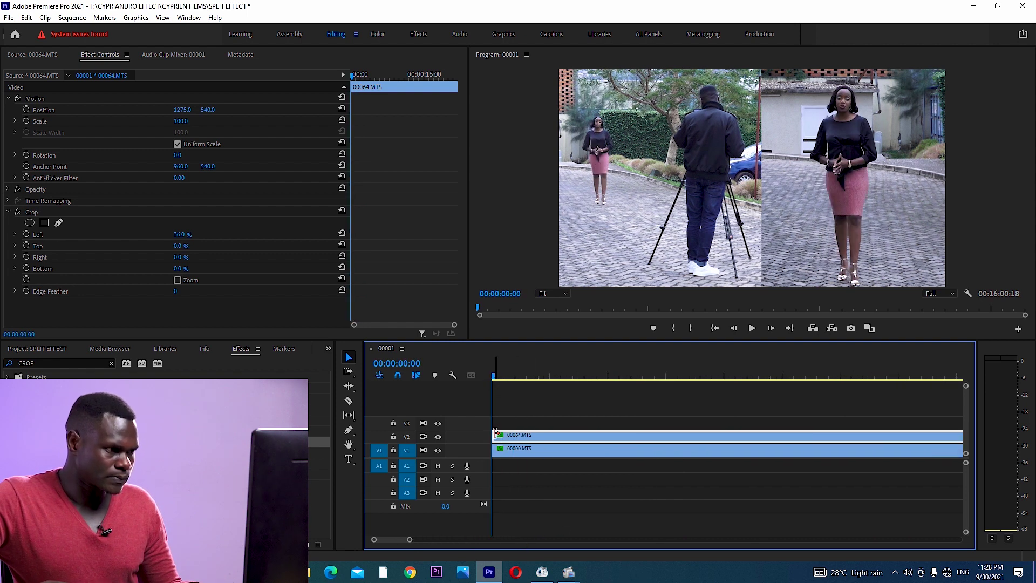
{"action": "mouse_move", "coordinate": [503, 439]}
{"action": "left_mouse_down"}
{"action": "mouse_move", "coordinate": [512, 438]}
{"action": "mouse_move", "coordinate": [501, 438]}
{"action": "left_mouse_up"}
{"action": "key", "text": "space"}
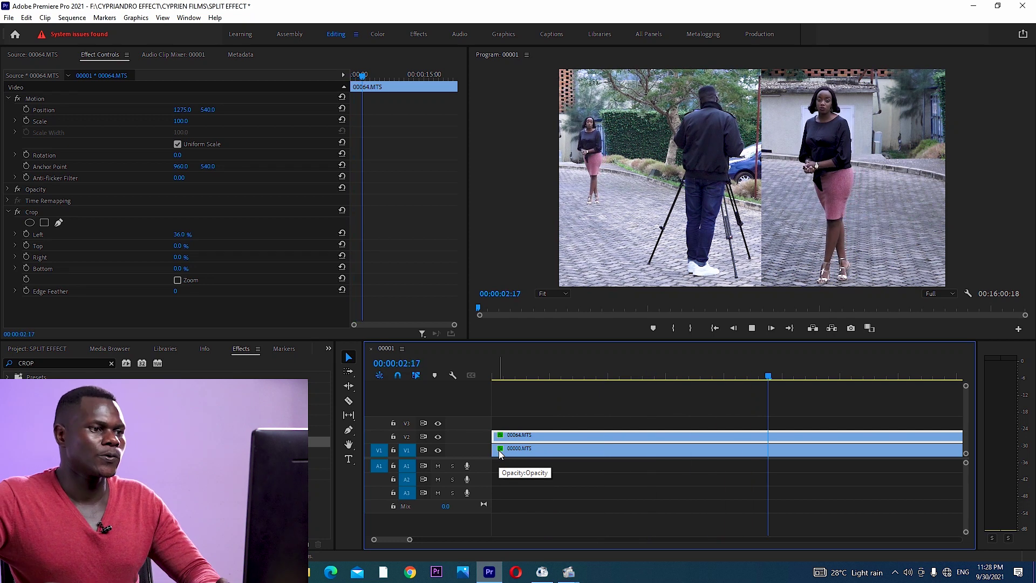
{"action": "key", "text": "minus"}
{"action": "key", "text": "minus"}
{"action": "key", "text": "minus"}
{"action": "key", "text": "minus"}
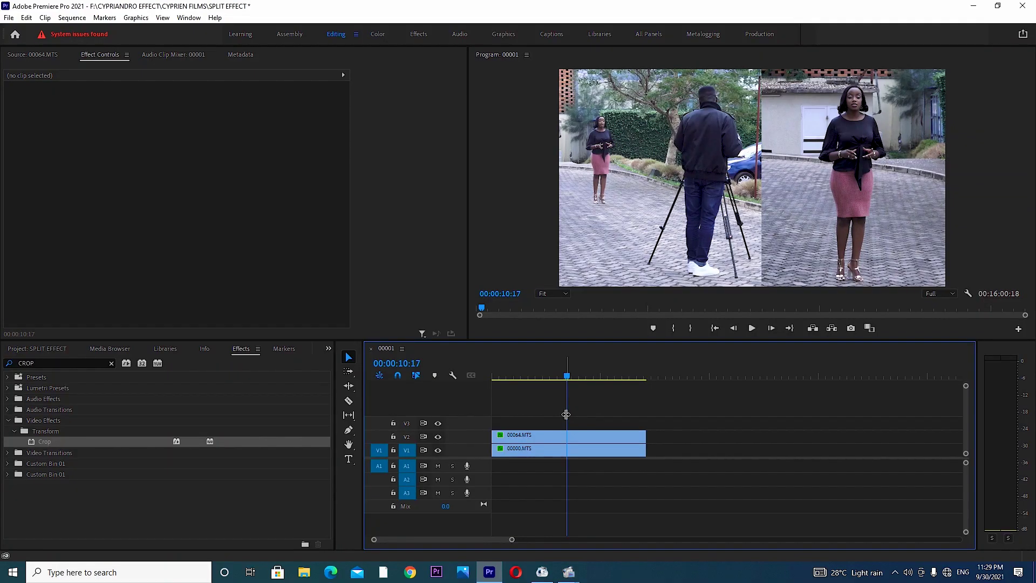
Add a new custom bin to the effects list, accepting its default name.
{"action": "left_click", "coordinate": [305, 545]}
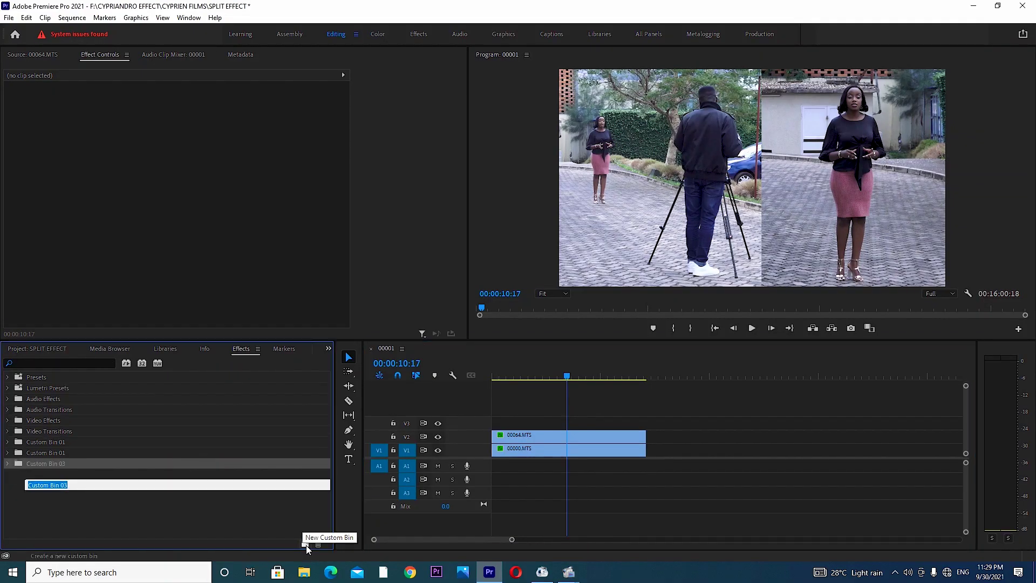
{"action": "key", "text": "Return"}
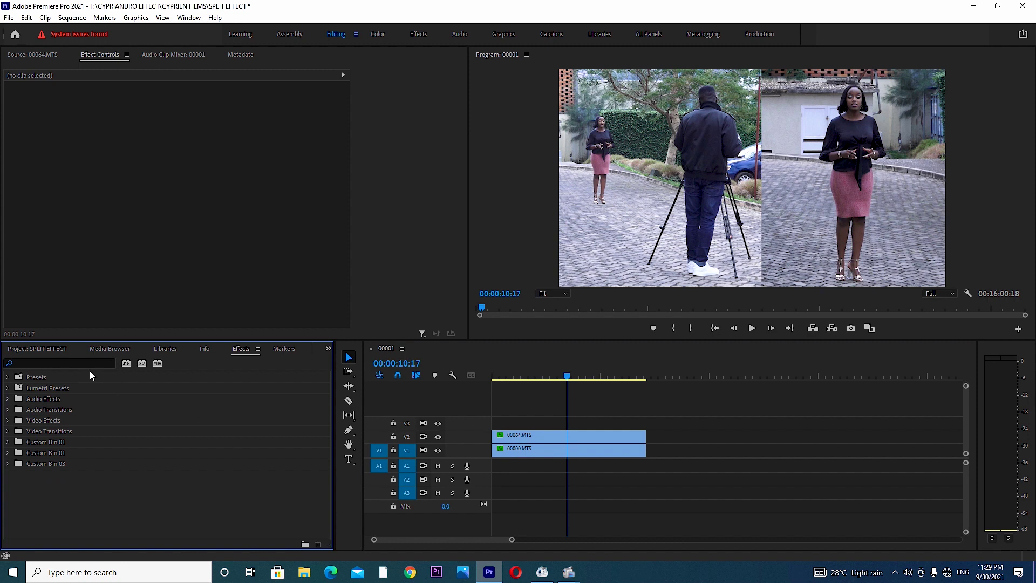
Create a Black Video item in the SPLIT EFFECT project with a 50.00 fps timebase and Square Pixels (1.0).
{"action": "left_click", "coordinate": [54, 349]}
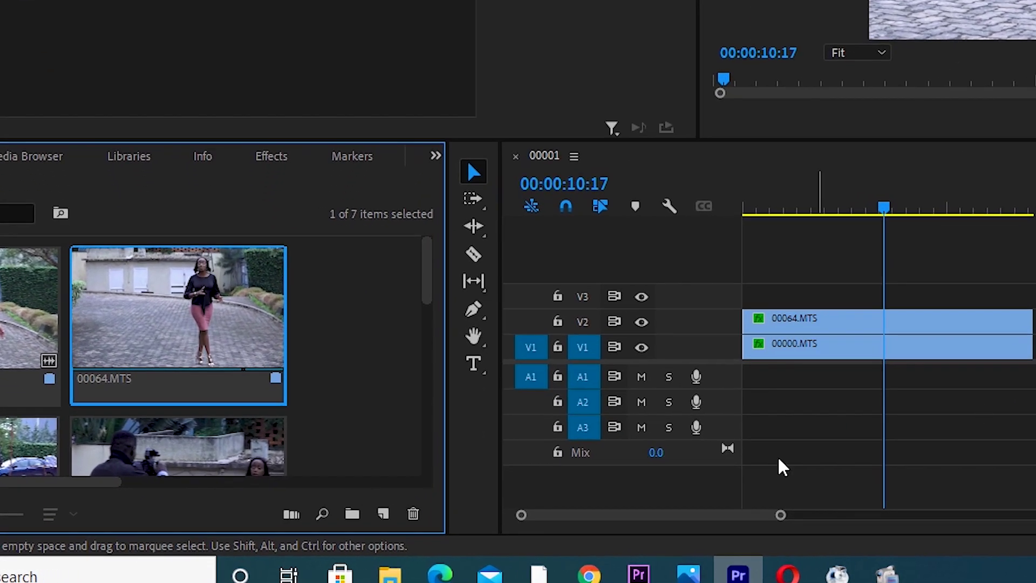
{"action": "left_click", "coordinate": [383, 514]}
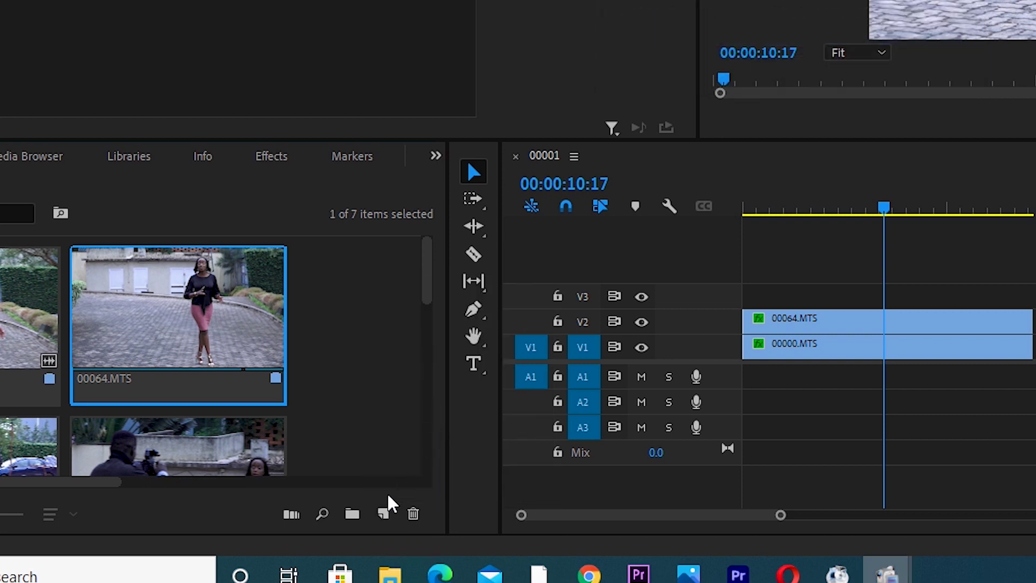
{"action": "left_click", "coordinate": [383, 514]}
{"action": "left_click", "coordinate": [421, 399]}
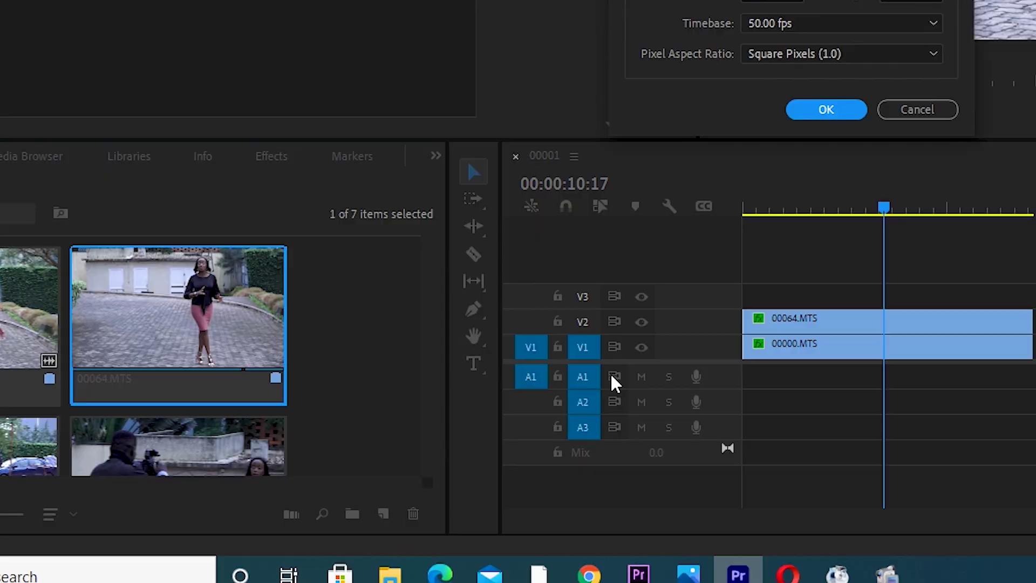
{"action": "left_click", "coordinate": [815, 114]}
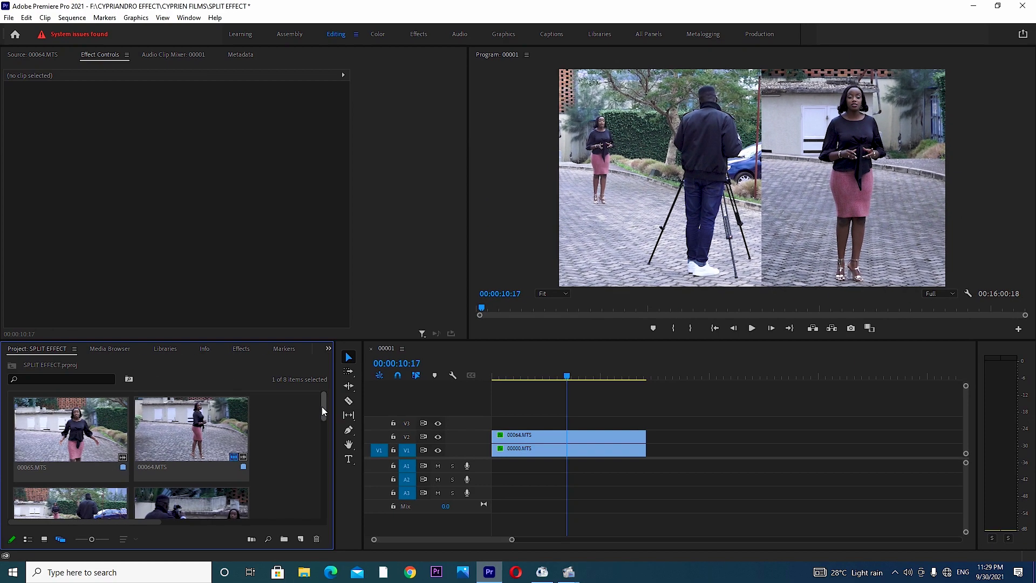
{"action": "left_click_drag", "start_coordinate": [323, 407], "coordinate": [324, 530]}
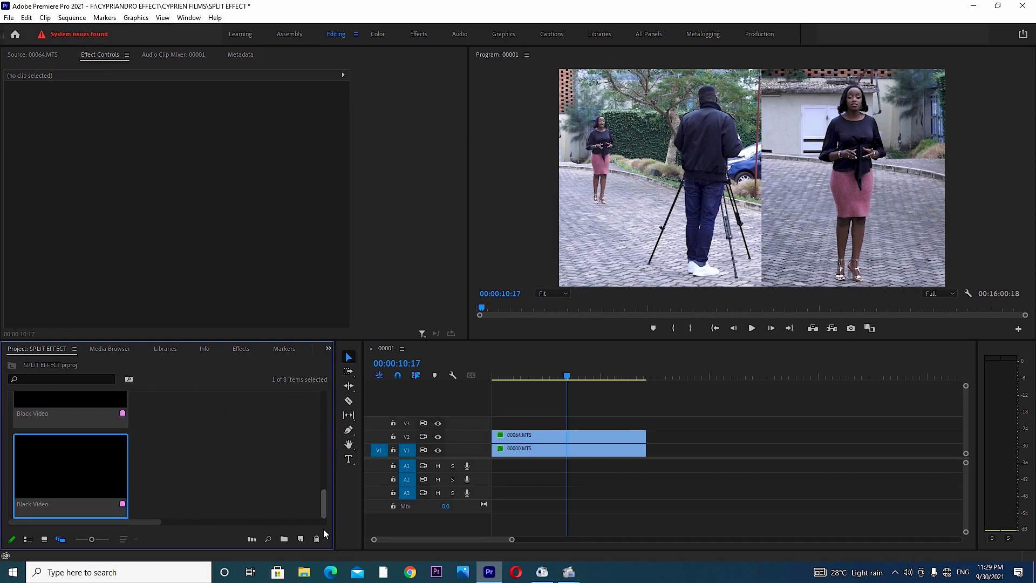
Place the Black Video on V3 over the full length of both clips and set its horizontal position to 1920.
{"action": "left_click_drag", "start_coordinate": [77, 479], "coordinate": [646, 421]}
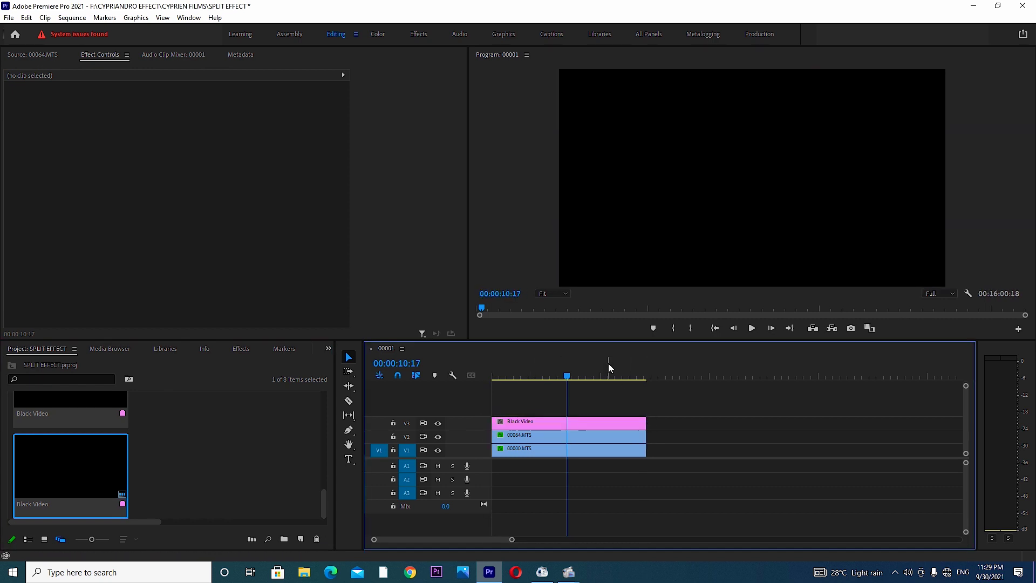
{"action": "left_click_drag", "start_coordinate": [533, 406], "coordinate": [525, 425]}
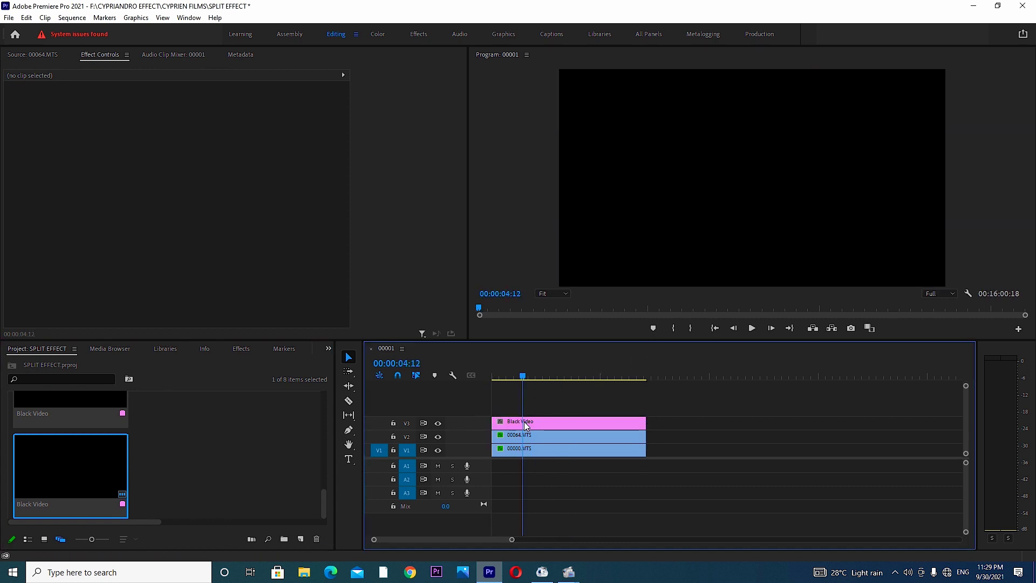
{"action": "left_click", "coordinate": [537, 424]}
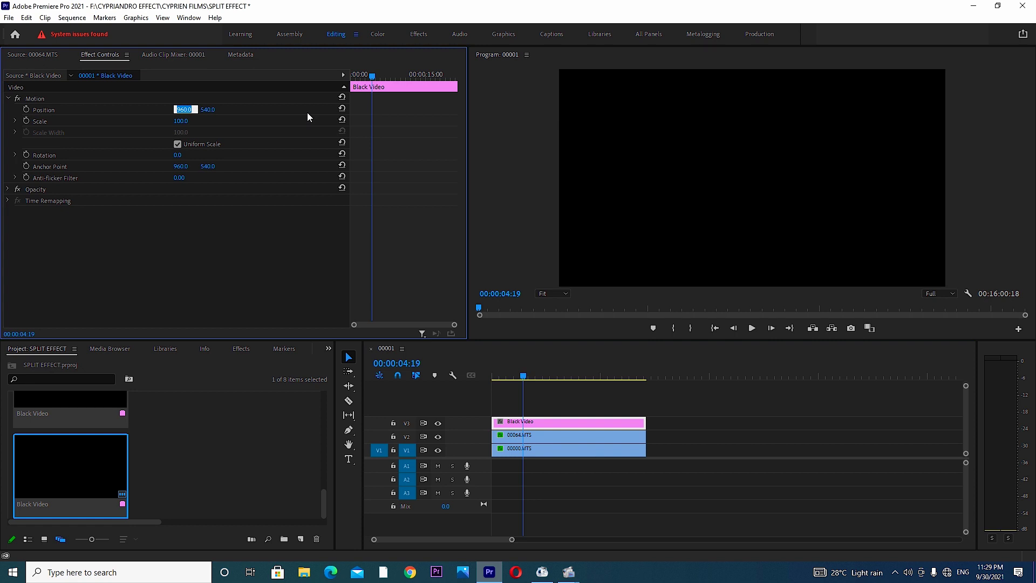
{"action": "type", "text": "1920"}
{"action": "key", "text": "Return"}
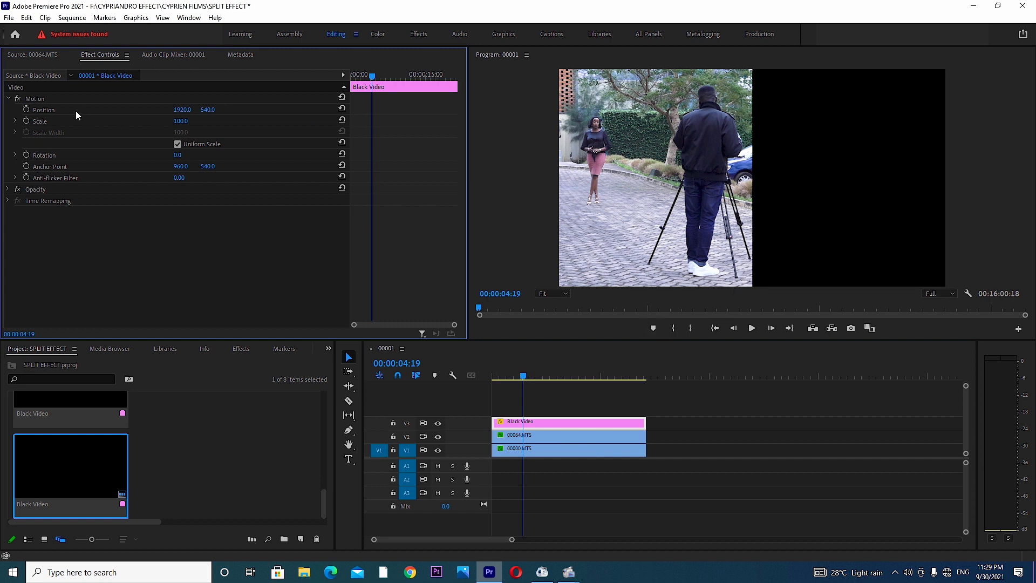
{"action": "left_click", "coordinate": [41, 99]}
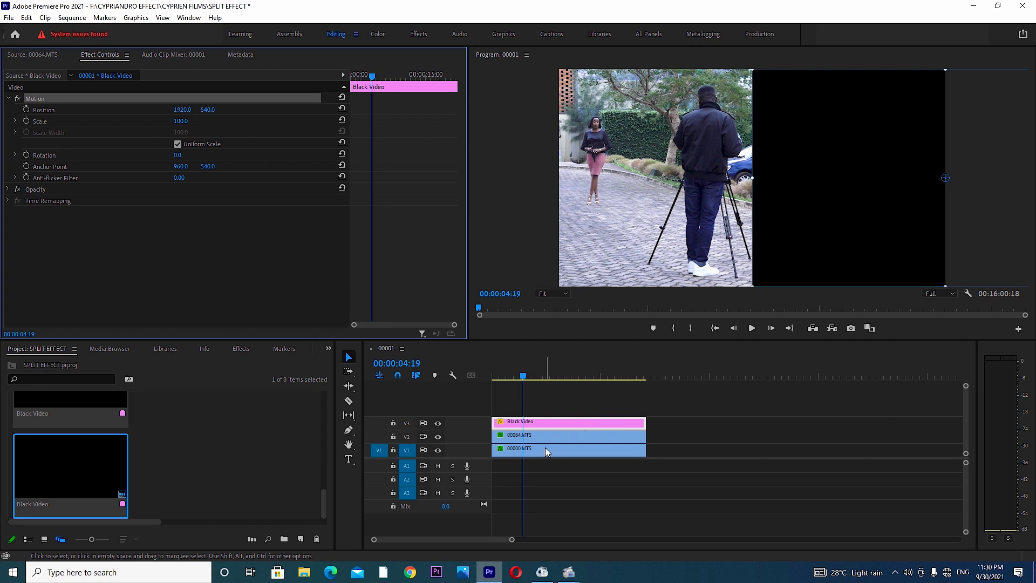
Toggle the visibility of V1 off and on, and set the horizontal position of 00000.MTS to 443.
{"action": "left_click", "coordinate": [505, 452]}
{"action": "left_click", "coordinate": [437, 449]}
{"action": "left_click", "coordinate": [438, 450]}
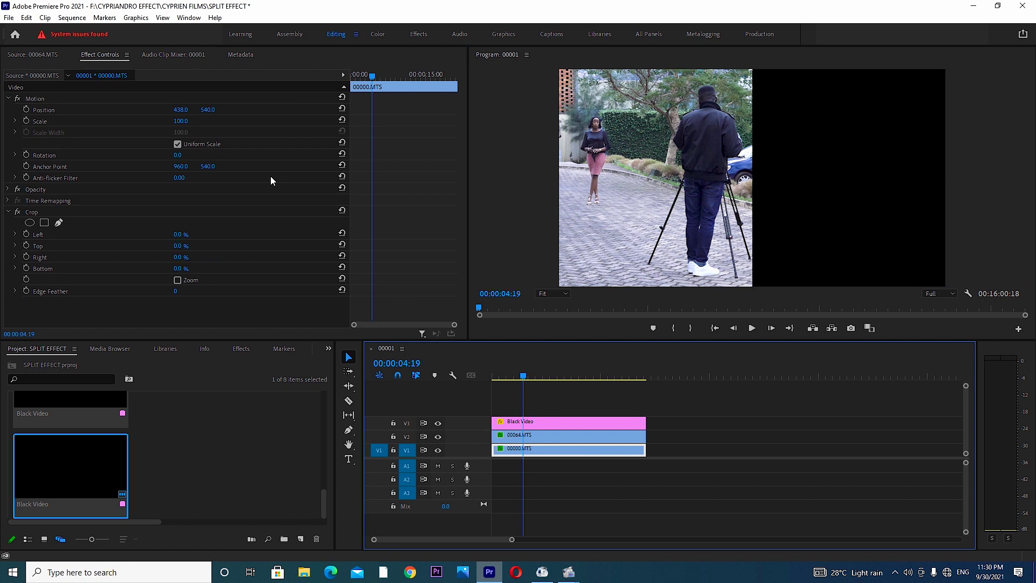
{"action": "left_click_drag", "start_coordinate": [179, 112], "coordinate": [163, 112]}
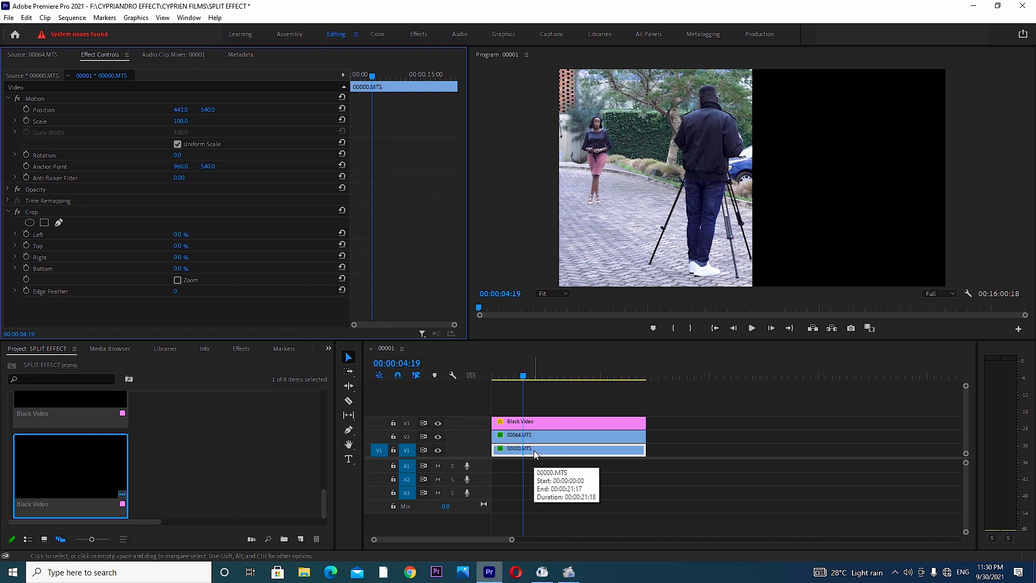
Move the Black Video on V3 over the other half of the frame with a horizontal position of 7.
{"action": "left_click", "coordinate": [538, 423]}
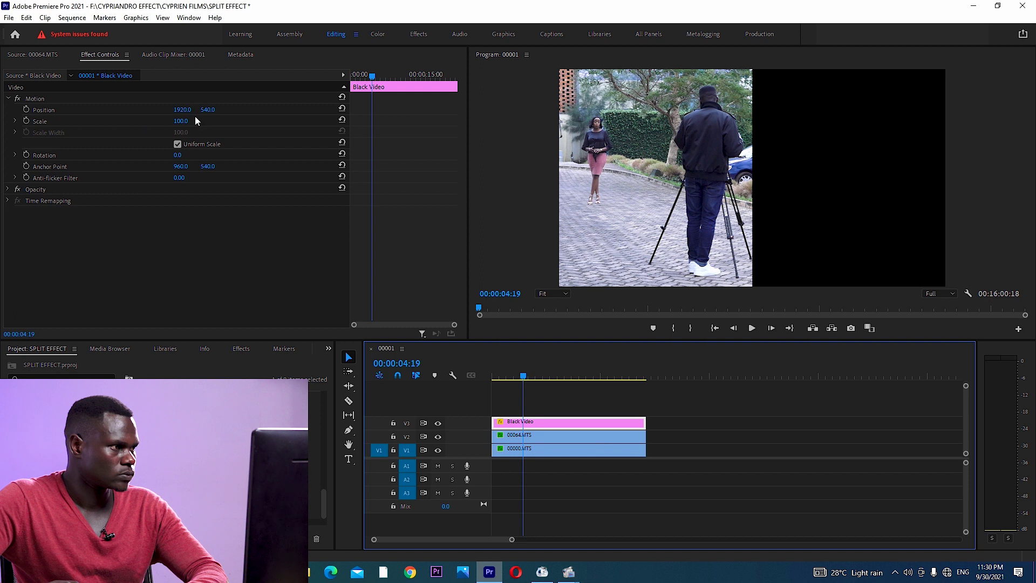
{"action": "left_click", "coordinate": [44, 99]}
{"action": "left_click_drag", "start_coordinate": [179, 110], "coordinate": [0, 110]}
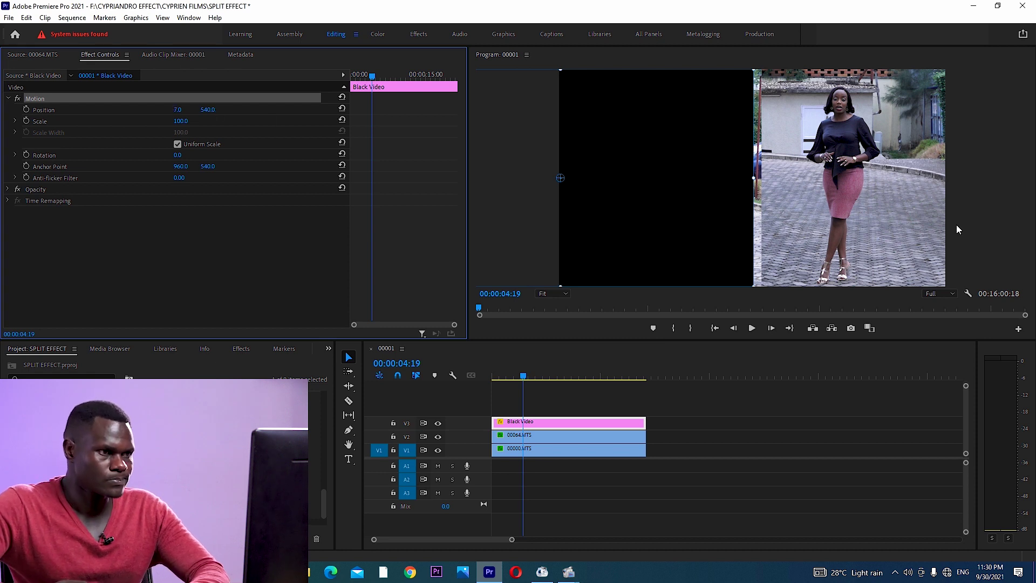
Set the horizontal position of 00064.MTS to 1234 so its cropped edge meets the Black Video's edge at the frame centre.
{"action": "left_click", "coordinate": [877, 232]}
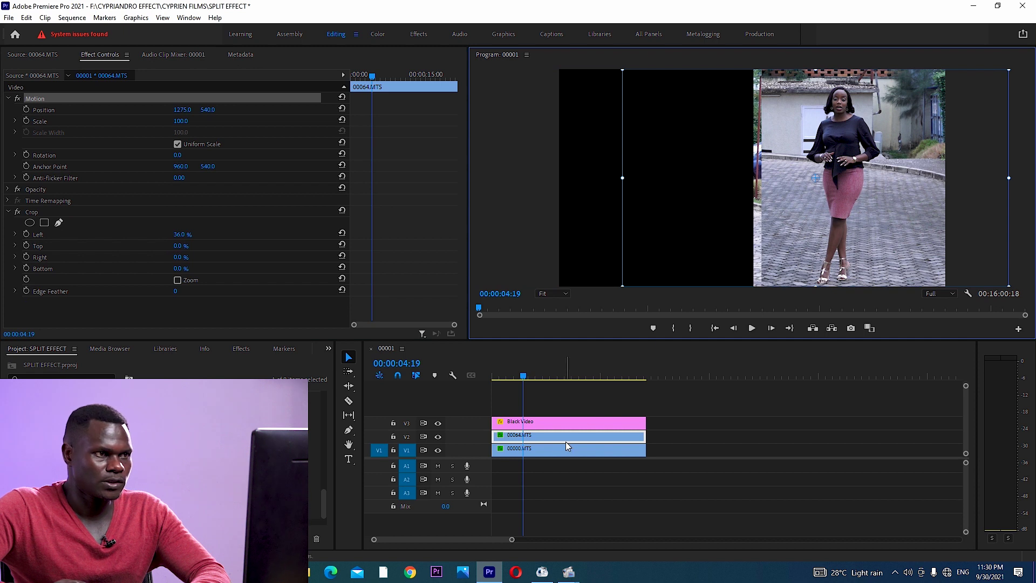
{"action": "left_click_drag", "start_coordinate": [846, 217], "coordinate": [836, 219]}
{"action": "key", "text": "ctrl+z"}
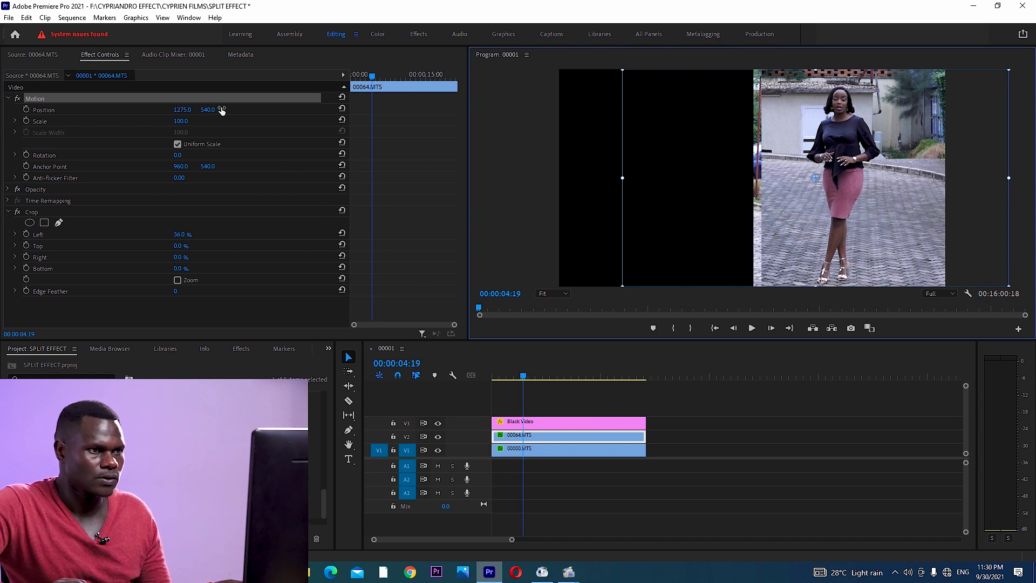
{"action": "left_click_drag", "start_coordinate": [185, 115], "coordinate": [164, 115]}
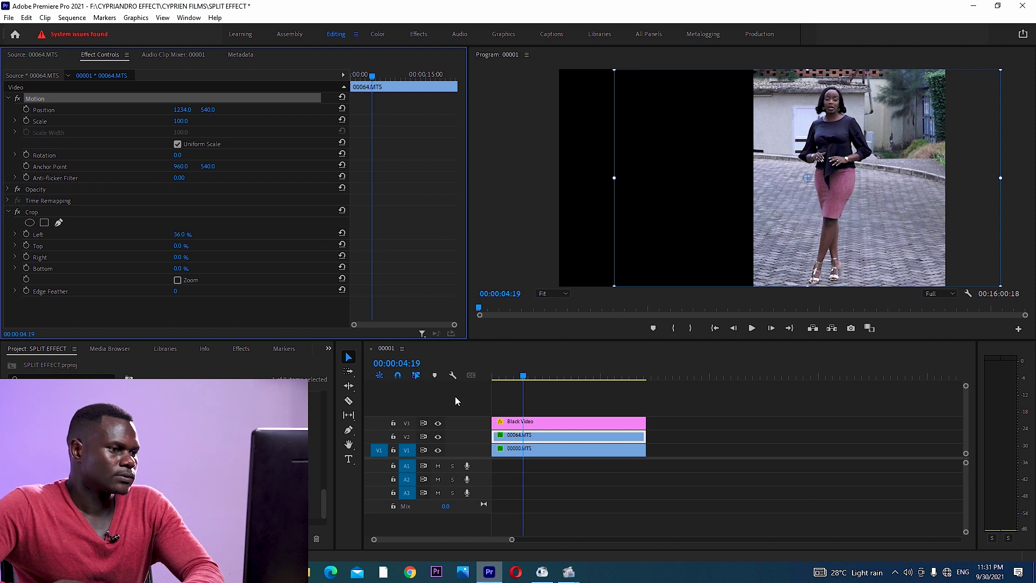
Delete the Black Video clip from V3 and play the split screen from the beginning of the sequence.
{"action": "left_click", "coordinate": [542, 423]}
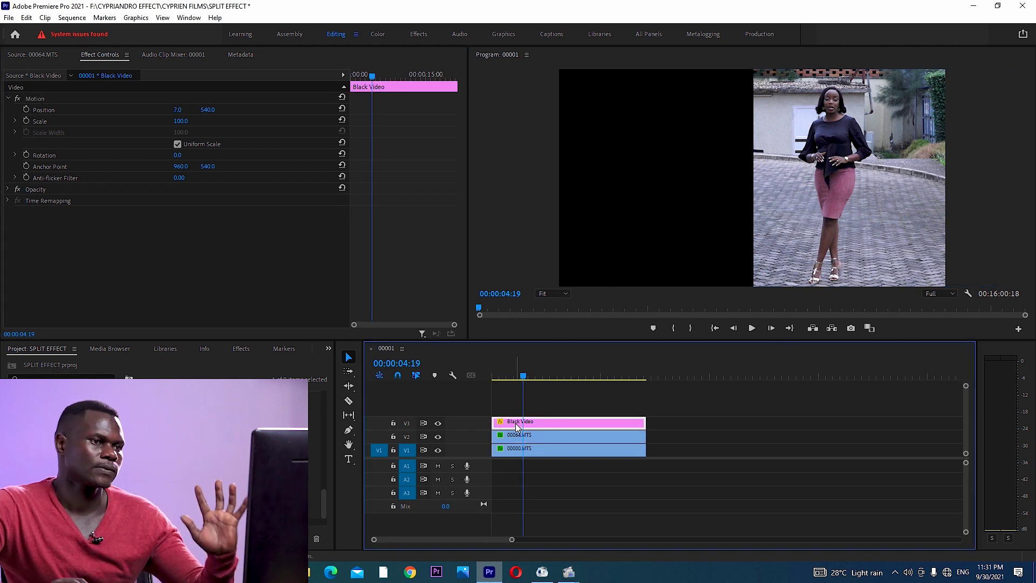
{"action": "key", "text": "Delete"}
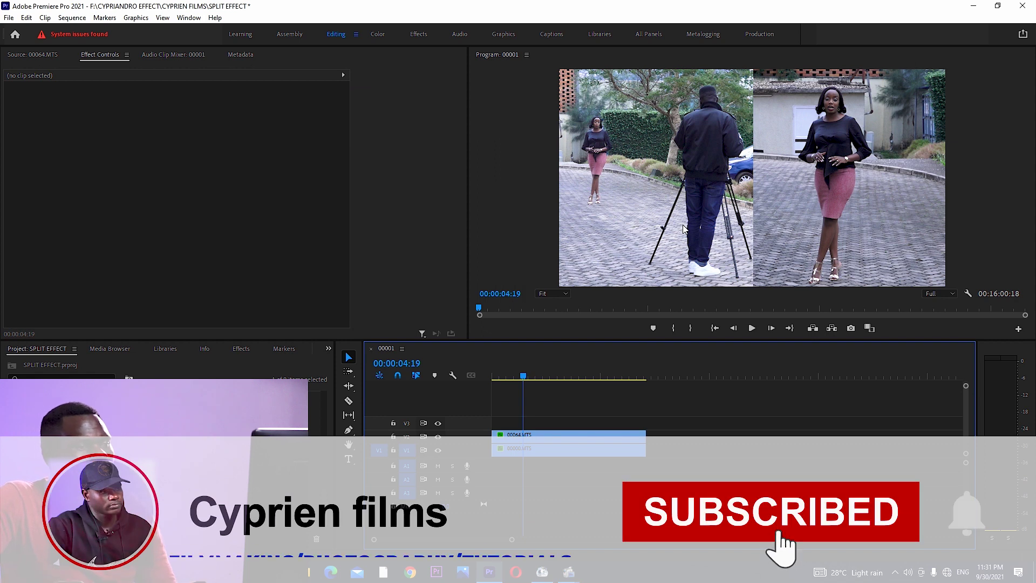
{"action": "key", "text": "Home"}
{"action": "key", "text": "space"}
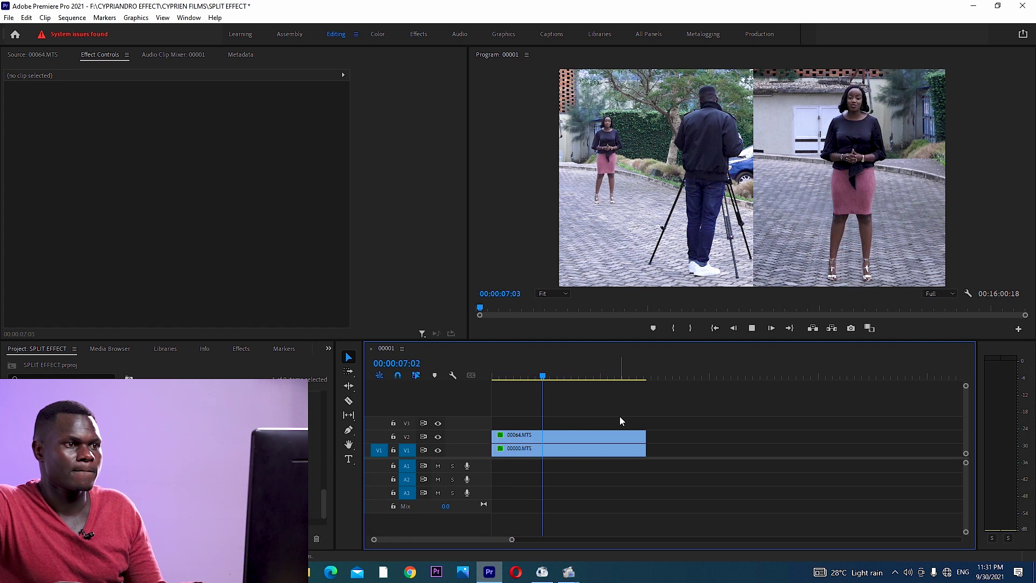
{"action": "key", "text": "minus"}
{"action": "key", "text": "minus"}
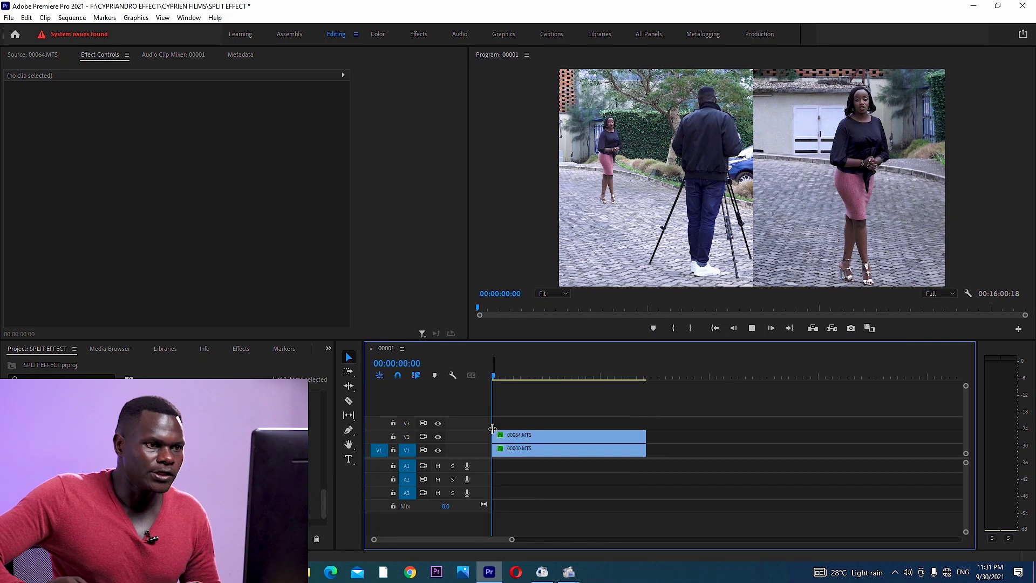
{"action": "key", "text": "space"}
Set the Crop effect's Edge Feather on 00064.MTS to 30 and play the sequence from near its start.
{"action": "left_click", "coordinate": [536, 435]}
{"action": "key", "text": "space"}
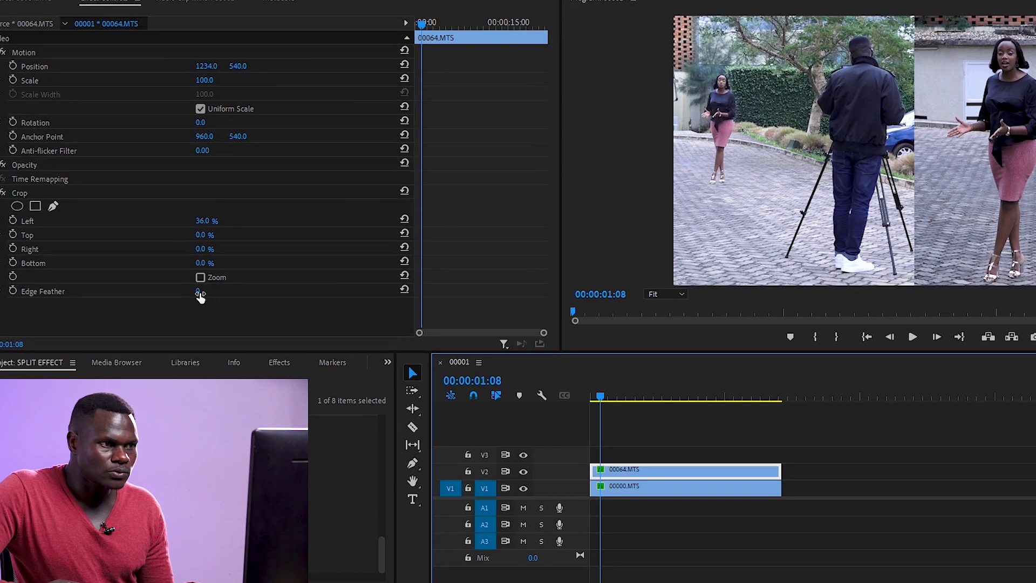
{"action": "mouse_move", "coordinate": [180, 292]}
{"action": "left_mouse_down"}
{"action": "mouse_move", "coordinate": [237, 292]}
{"action": "mouse_move", "coordinate": [199, 292]}
{"action": "left_mouse_up"}
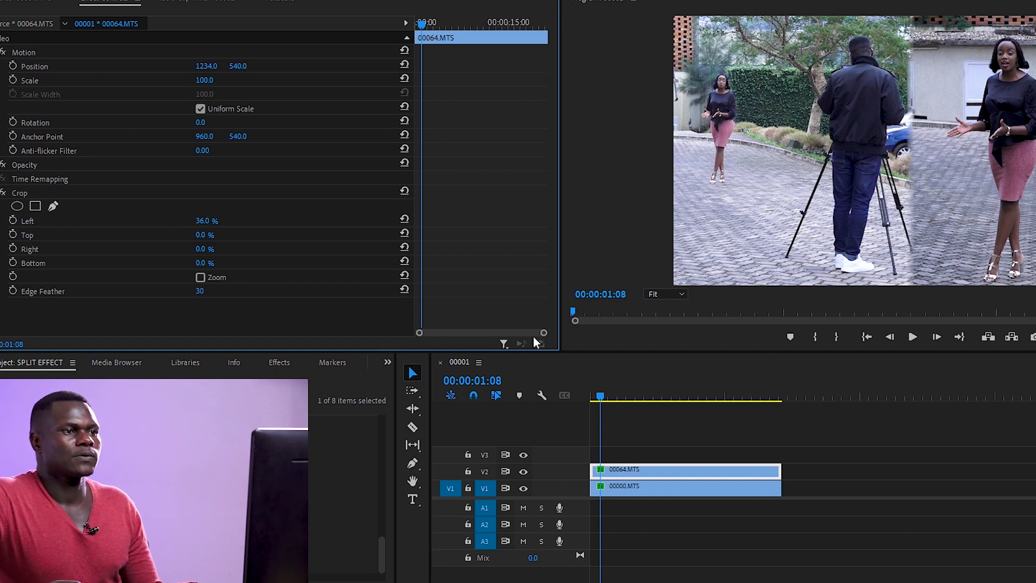
{"action": "left_click", "coordinate": [592, 399]}
{"action": "key", "text": "space"}
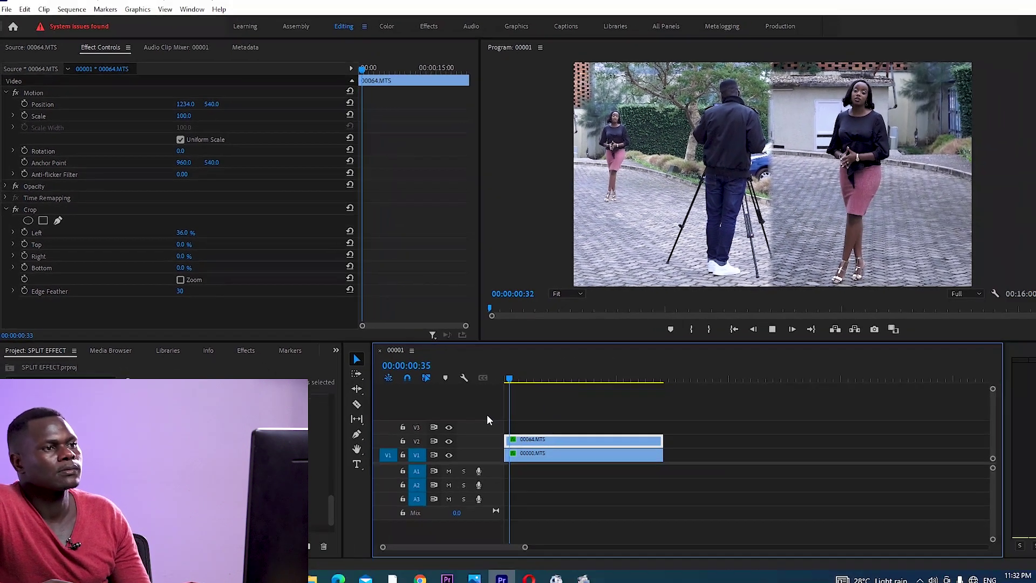